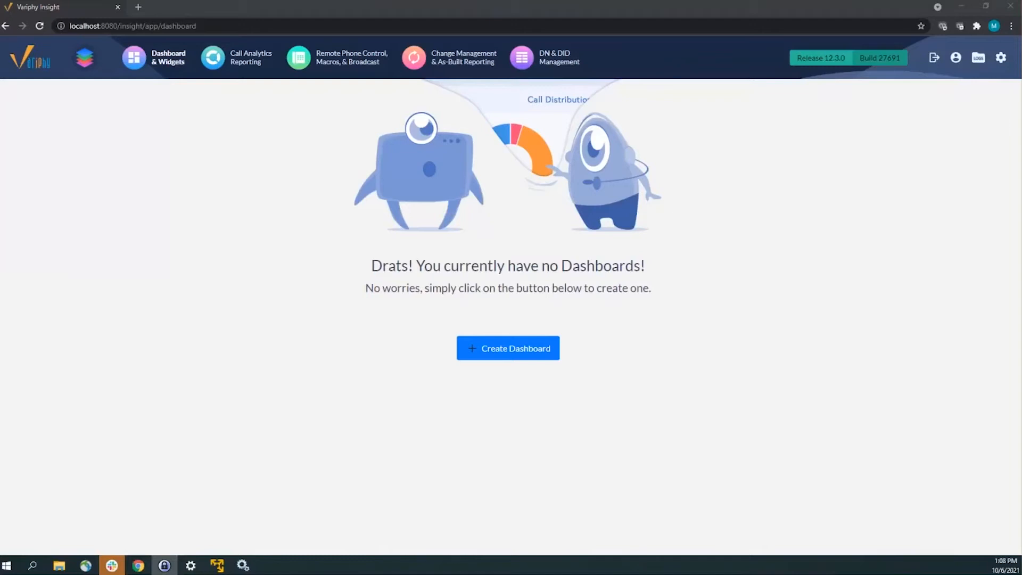
# Step: Open the Local MySQL entry under System › Database Servers for editing
pyautogui.moveTo(1002, 58)
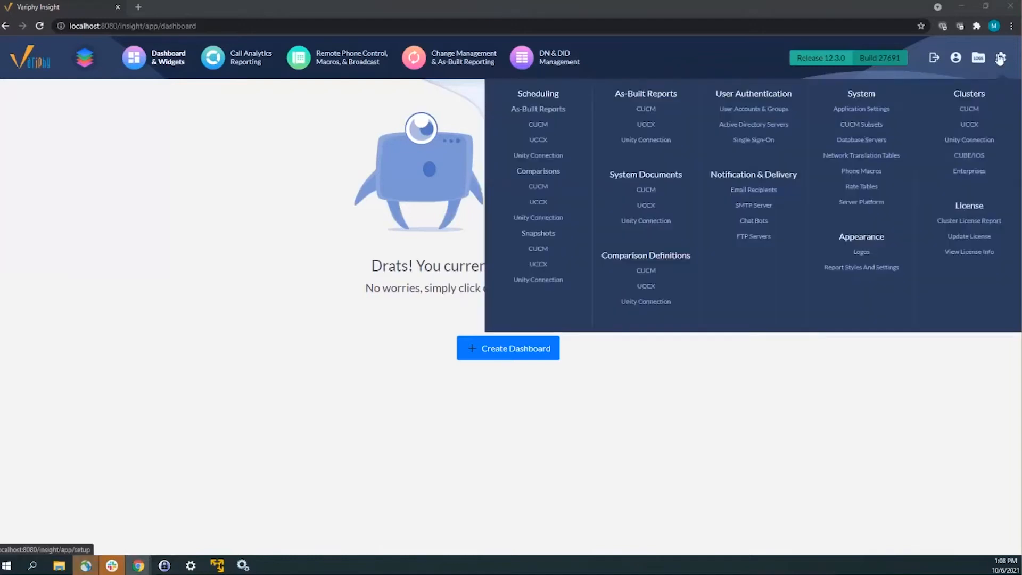
pyautogui.click(883, 141)
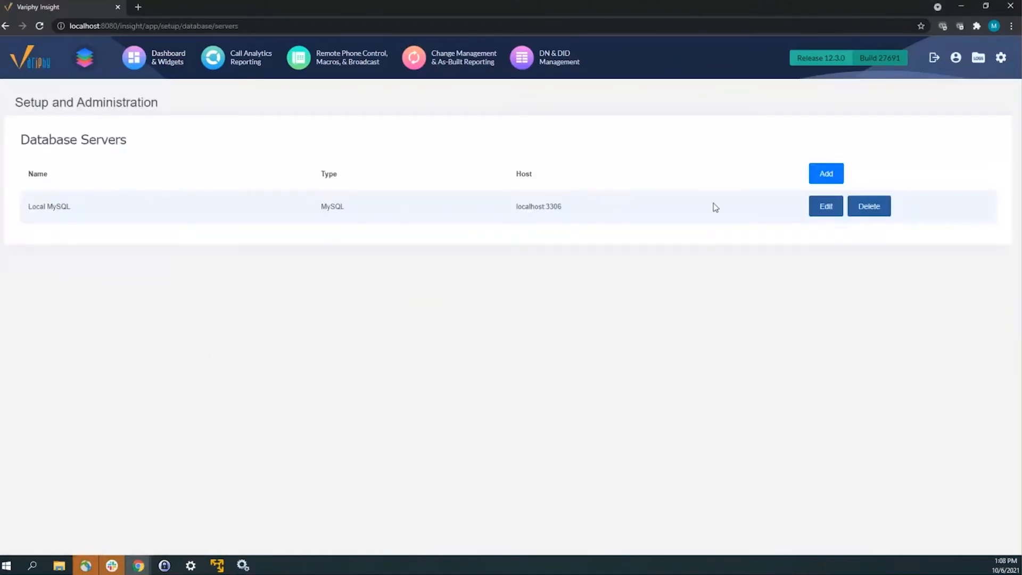
pyautogui.click(825, 206)
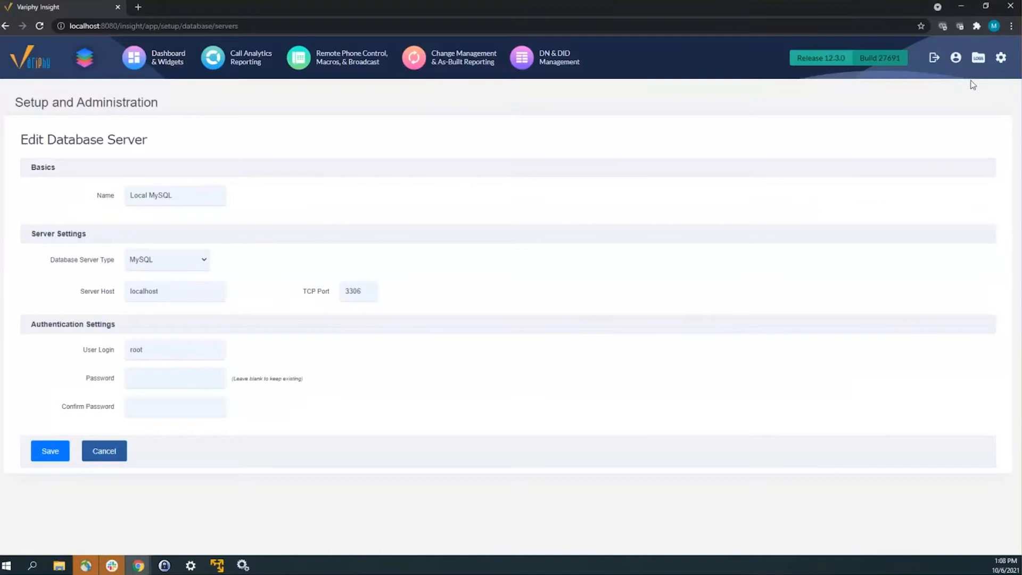
pyautogui.moveTo(1001, 58)
pyautogui.click(863, 140)
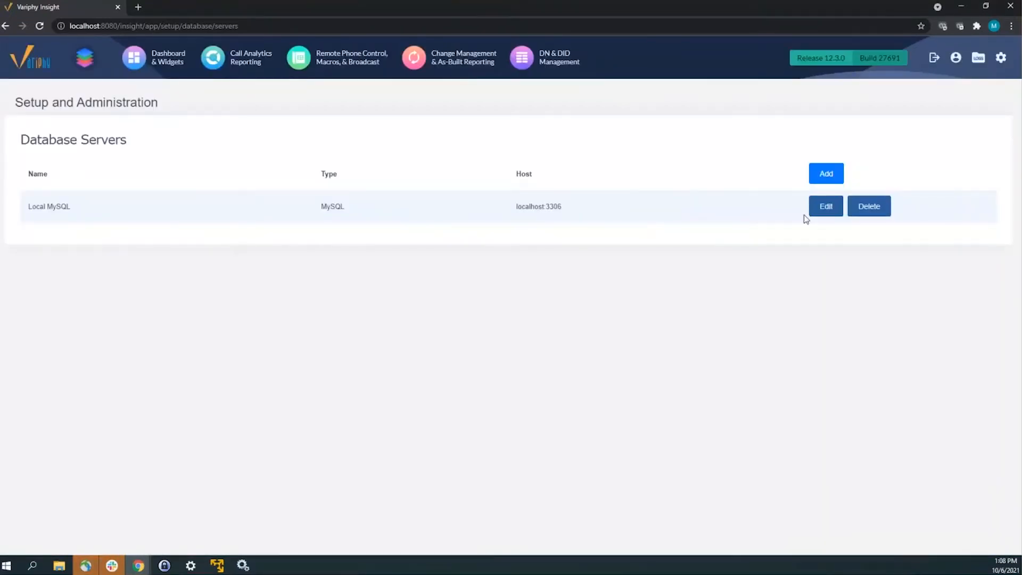
pyautogui.click(816, 207)
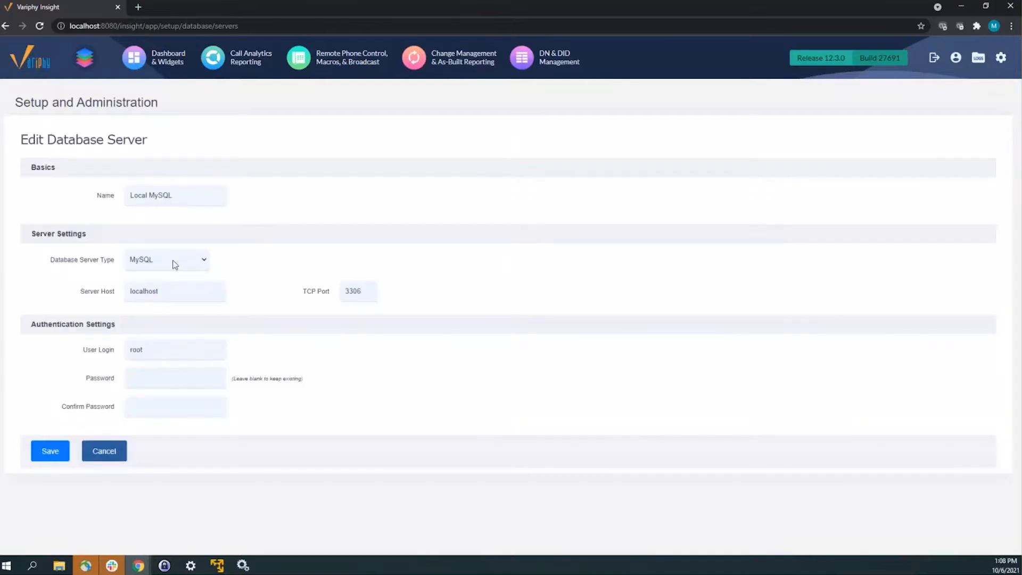
# Step: Inspect the TCP port 3306 and the password fields, leaving them unchanged
pyautogui.press('Tab')
pyautogui.press('Tab')
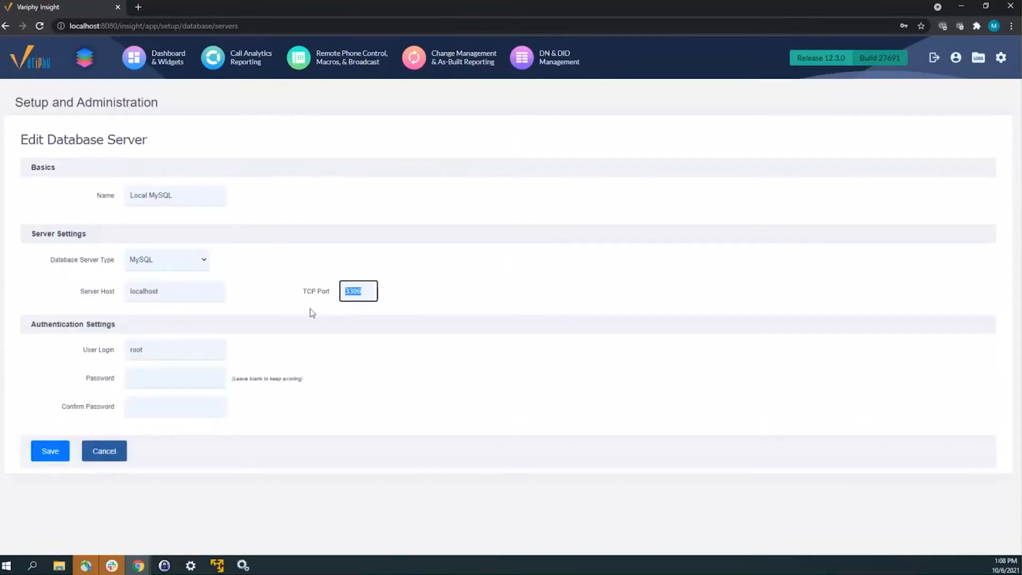
pyautogui.click(361, 290)
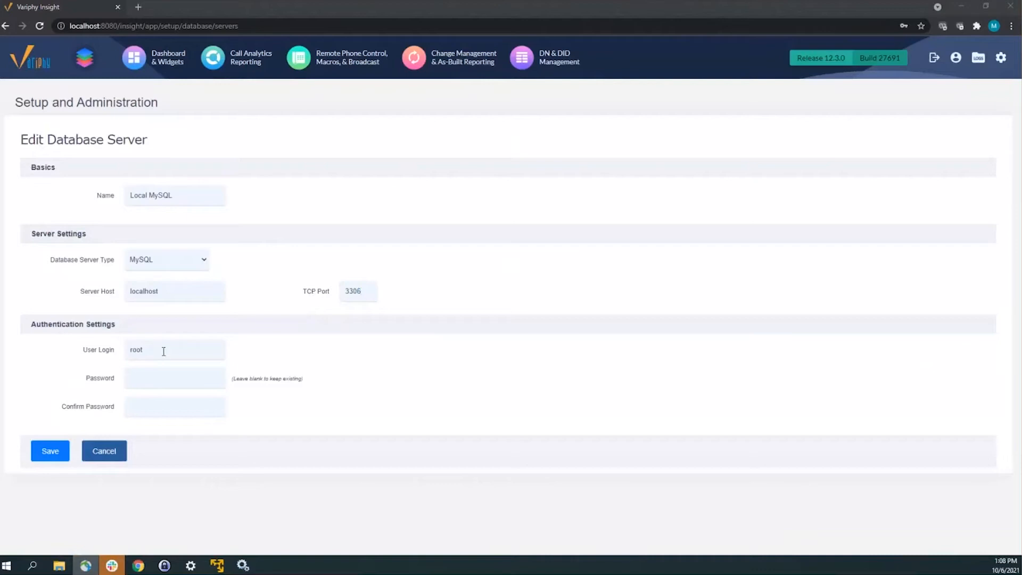
pyautogui.click(151, 379)
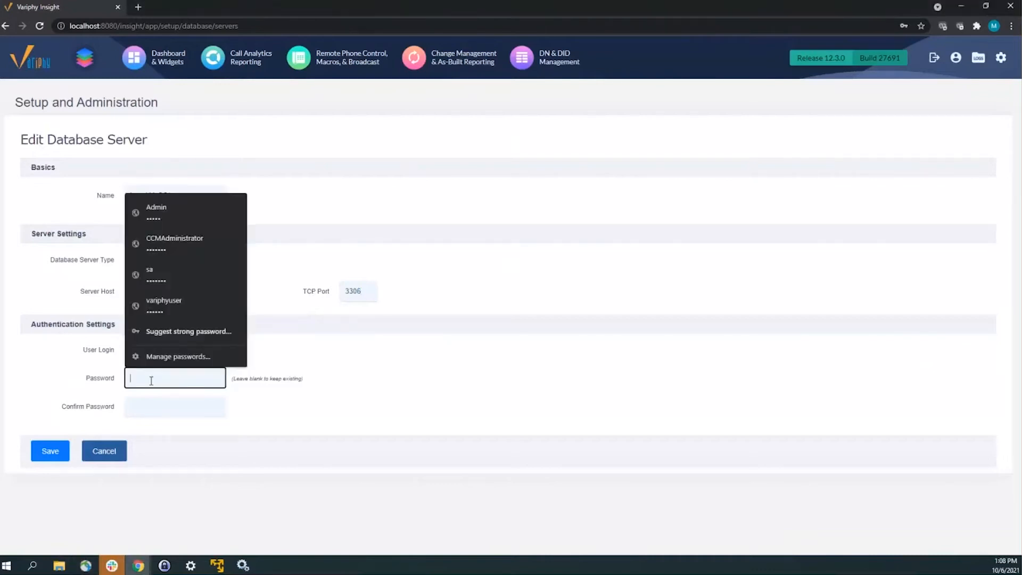
pyautogui.click(153, 409)
pyautogui.click(353, 418)
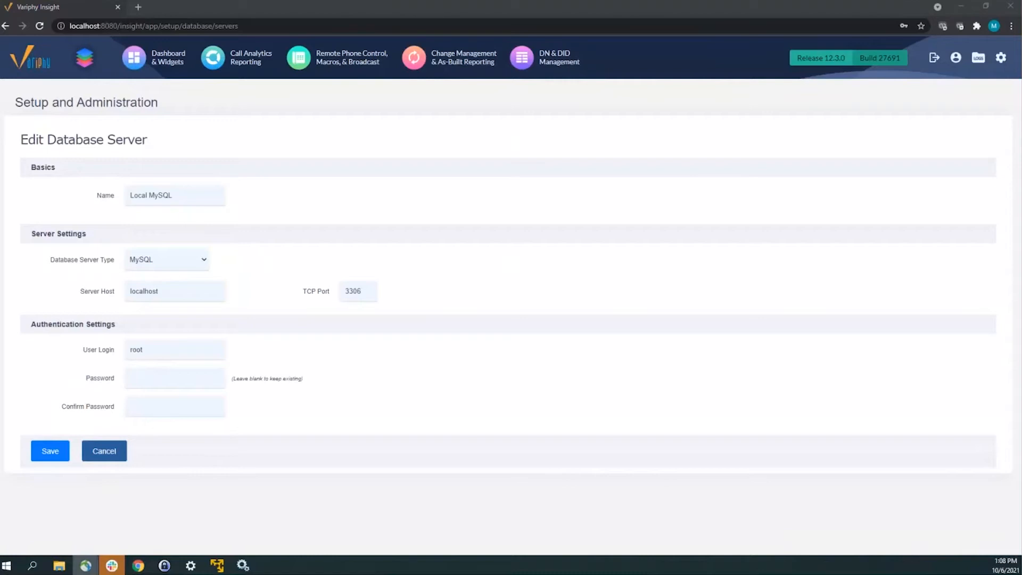
pyautogui.moveTo(1001, 58)
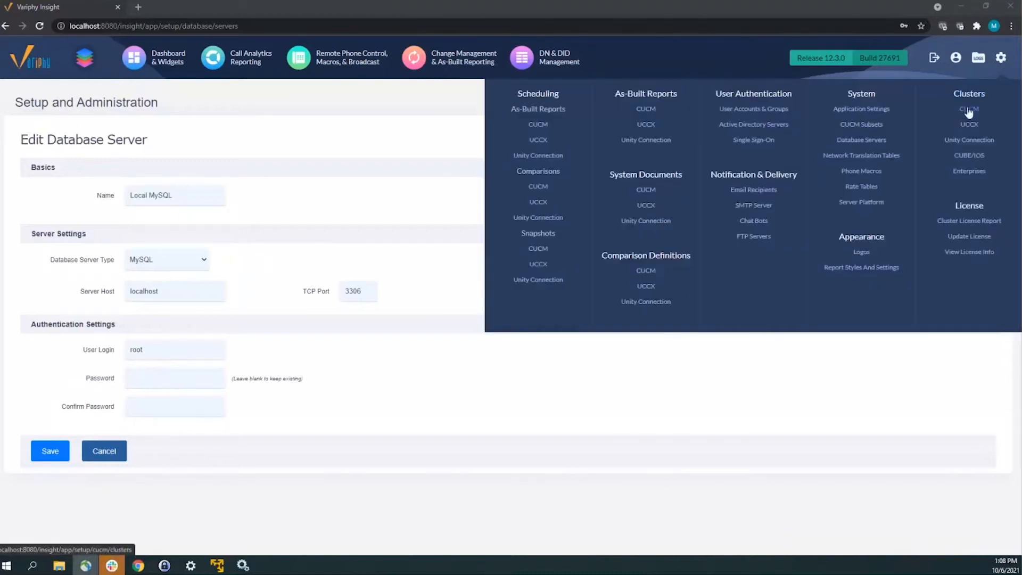
# Step: List the CUCM clusters and highlight Chicago, its Local MySQL server and the ChicagoCDR database
pyautogui.click(970, 109)
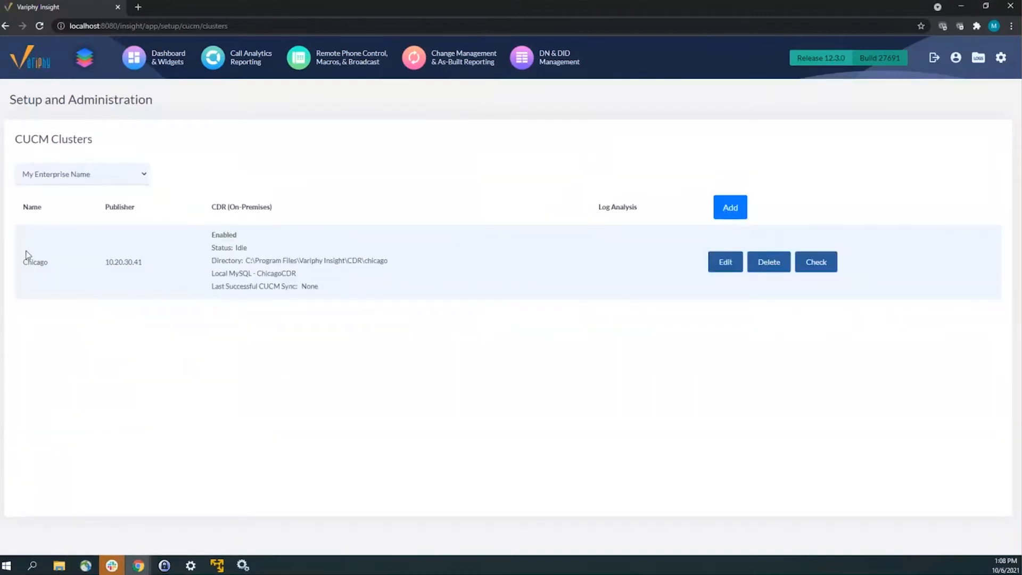
pyautogui.moveTo(23, 261); pyautogui.dragTo(33, 262)
pyautogui.moveTo(212, 273); pyautogui.dragTo(251, 270)
pyautogui.moveTo(257, 274); pyautogui.dragTo(298, 273)
# Step: Go from the dev.mysql.com downloads page to the MySQL Installer download page
pyautogui.press('super+d')
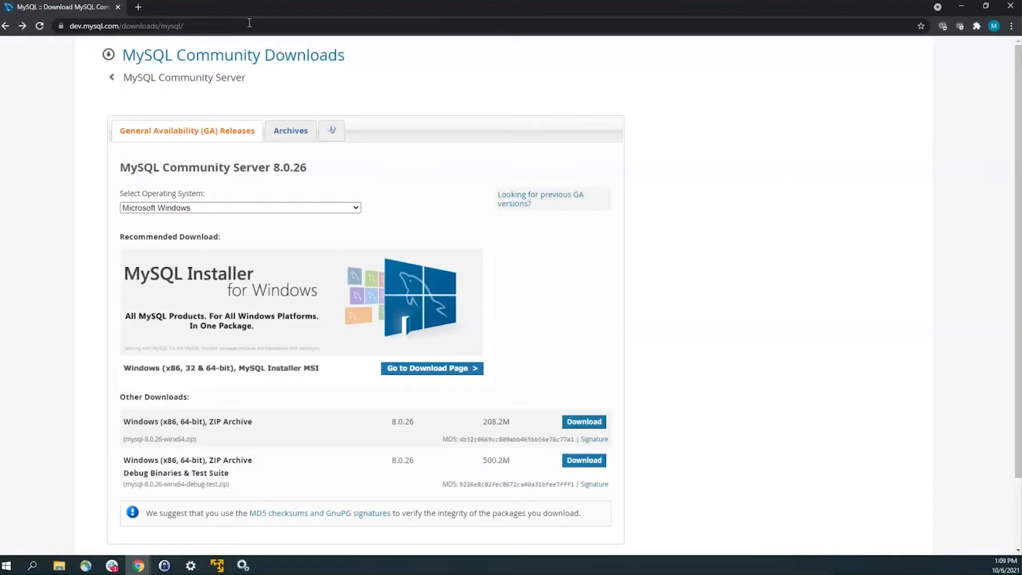
pyautogui.doubleClick(83, 25)
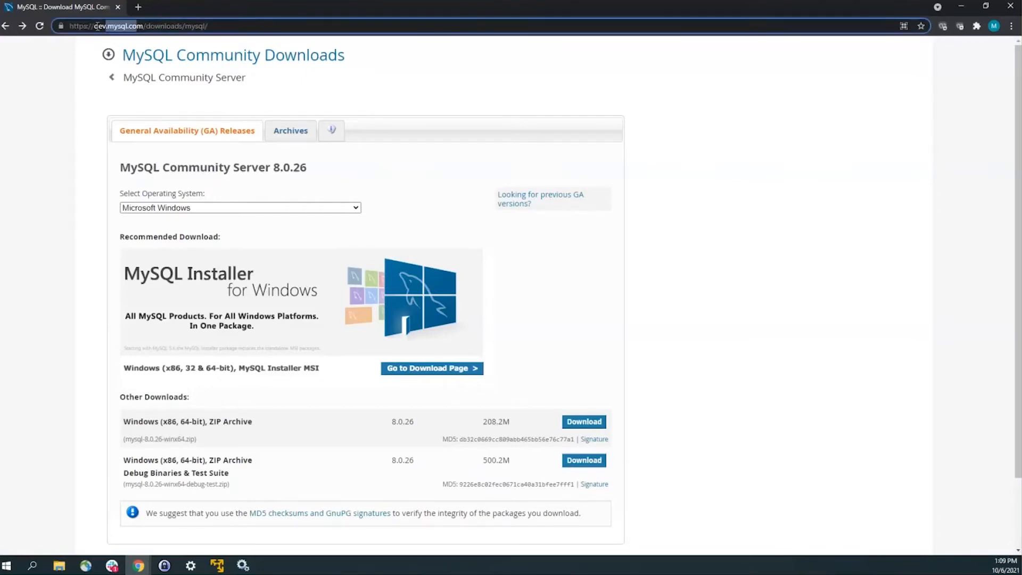
pyautogui.click(111, 27)
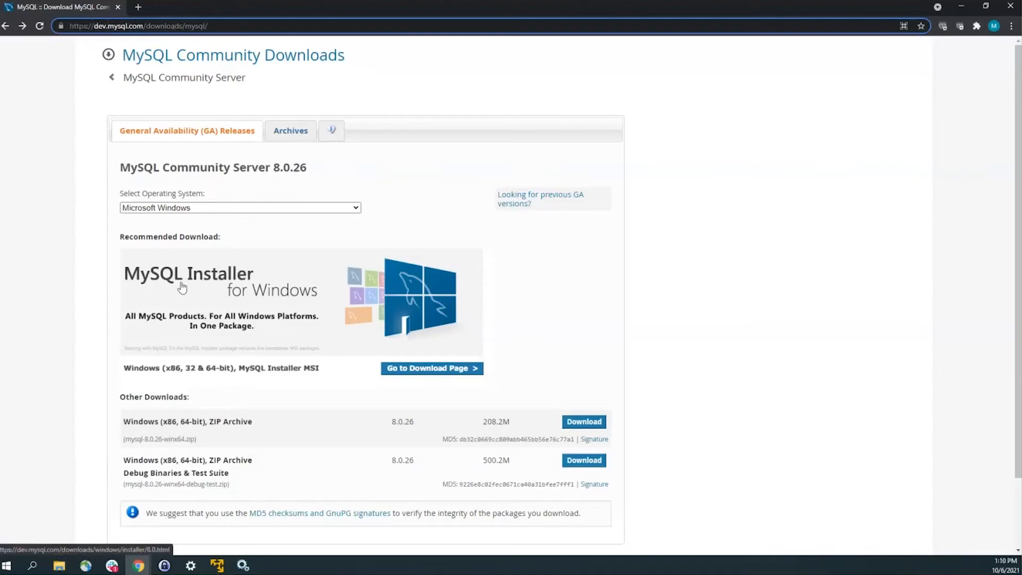
pyautogui.click(404, 287)
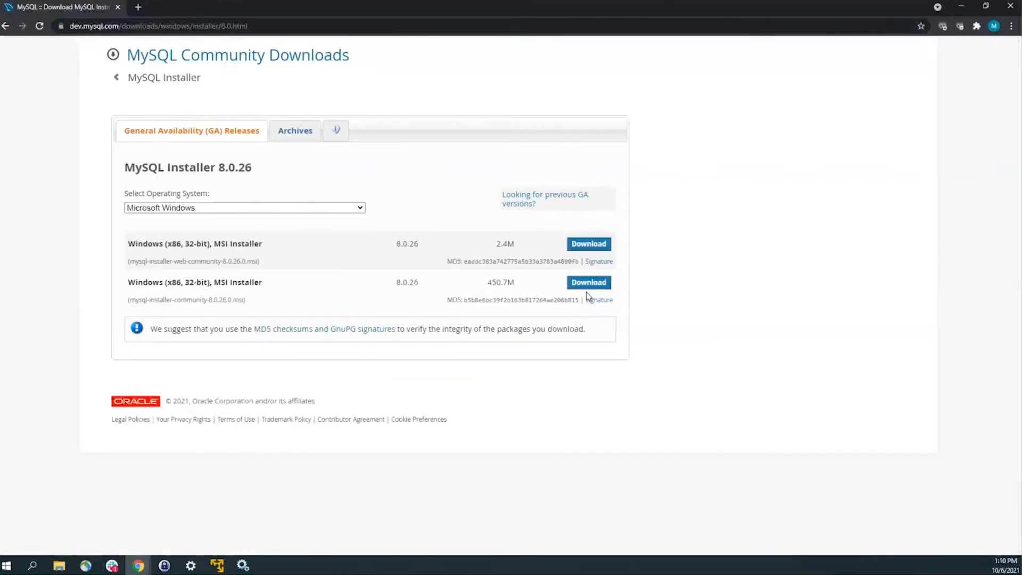
# Step: Download the full 450.7M MySQL Installer 8.0.26 package, skipping sign-in
pyautogui.moveTo(151, 300); pyautogui.dragTo(224, 299)
pyautogui.doubleClick(185, 262)
pyautogui.click(589, 291)
pyautogui.click(596, 286)
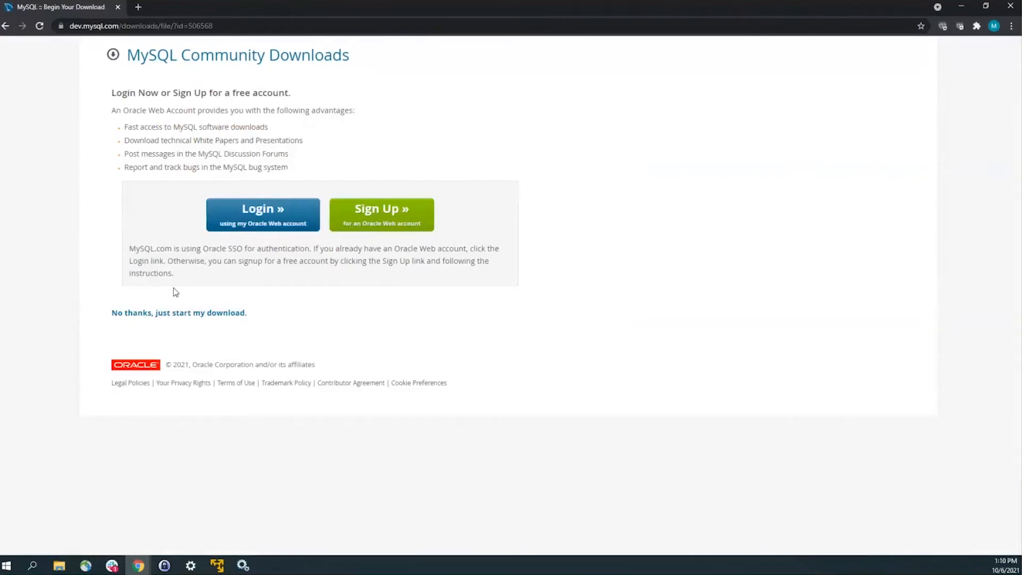
pyautogui.click(160, 314)
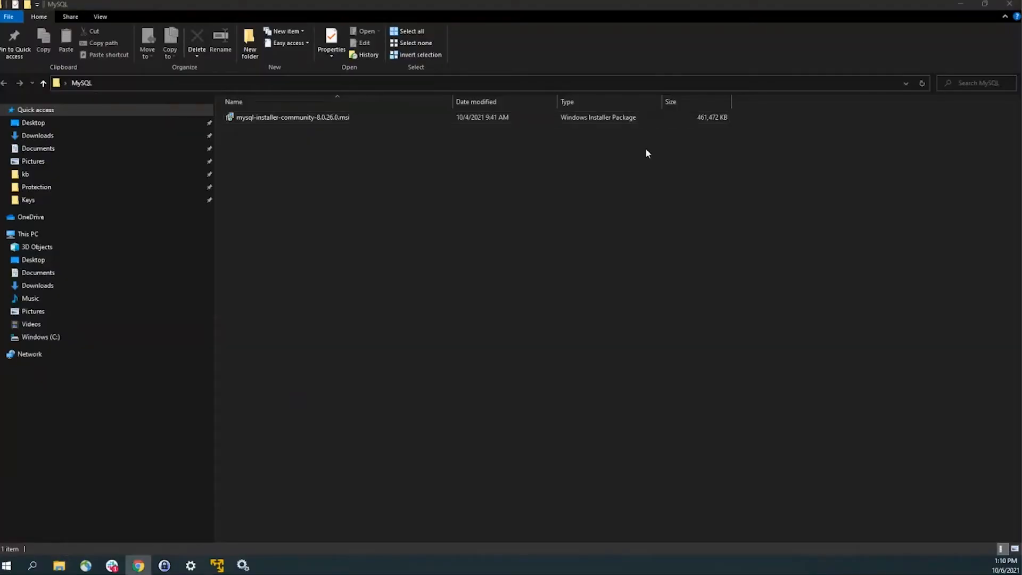
# Step: Launch mysql-installer-community-8.0.26.0.msi and minimize the Explorer window
pyautogui.doubleClick(347, 119)
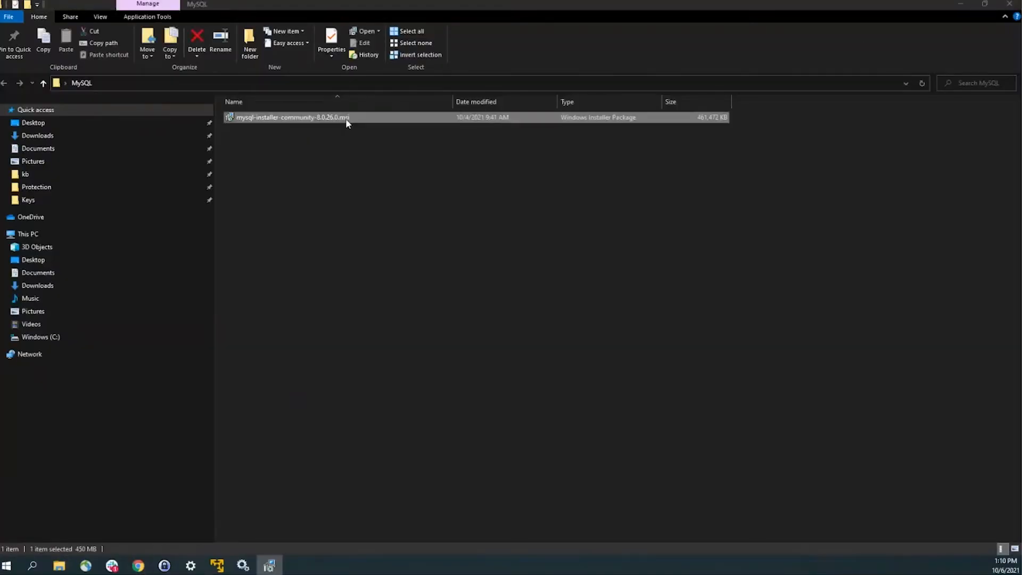
pyautogui.click(967, 5)
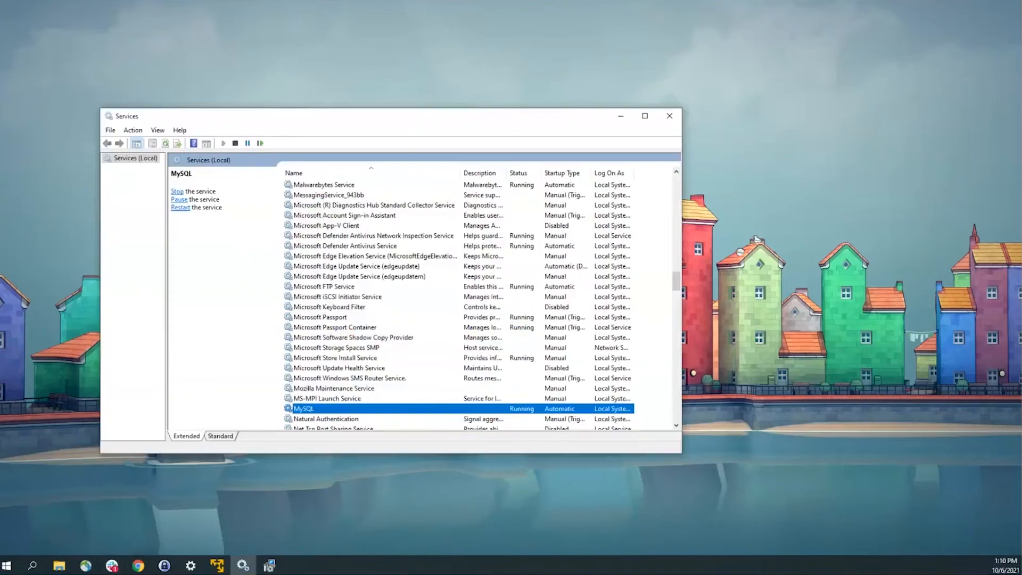
# Step: Stop the Variphy Insight service in the Services console
pyautogui.click(407, 328)
pyautogui.press('v')
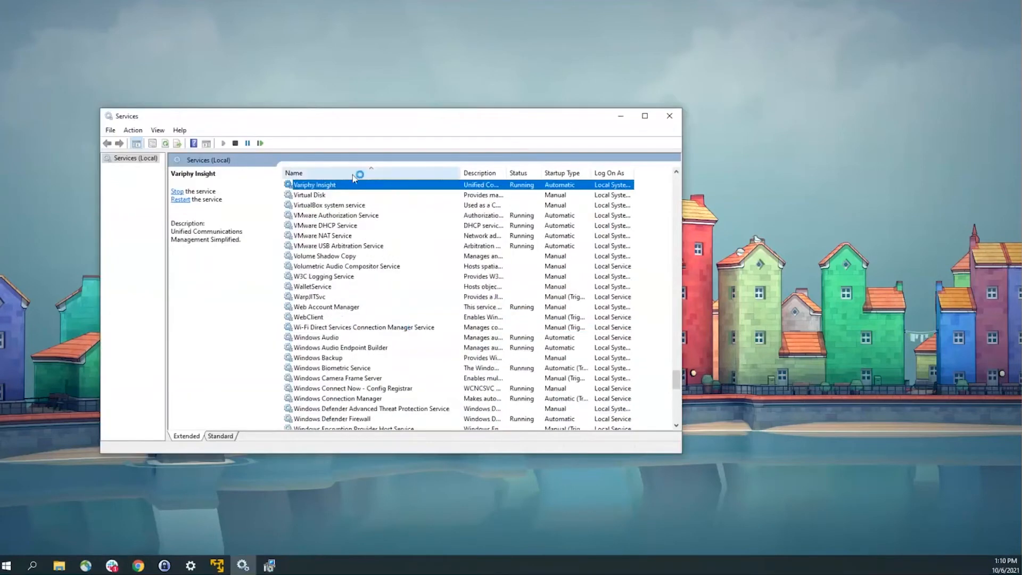
pyautogui.rightClick(345, 187)
pyautogui.click(372, 207)
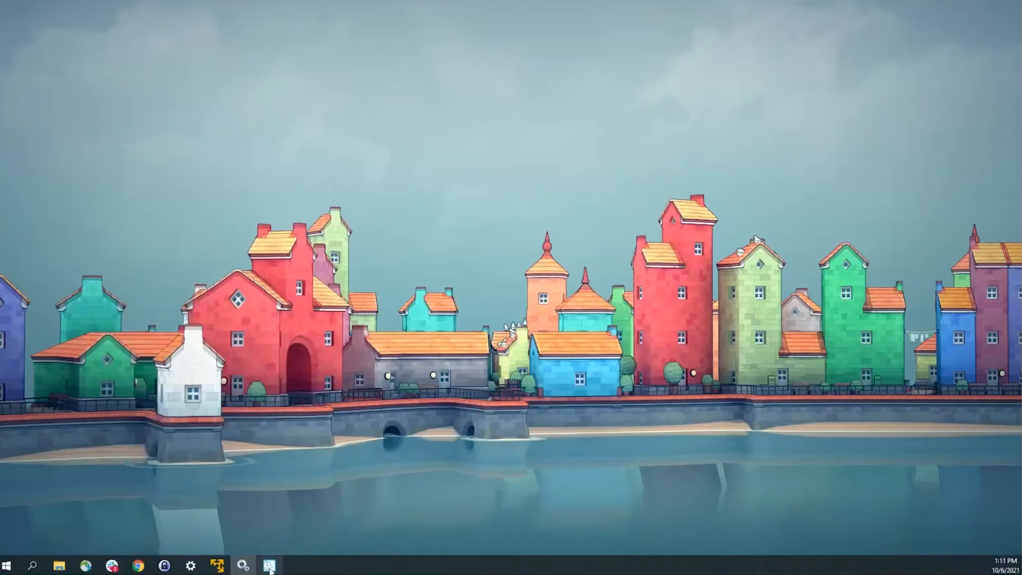
pyautogui.click(270, 566)
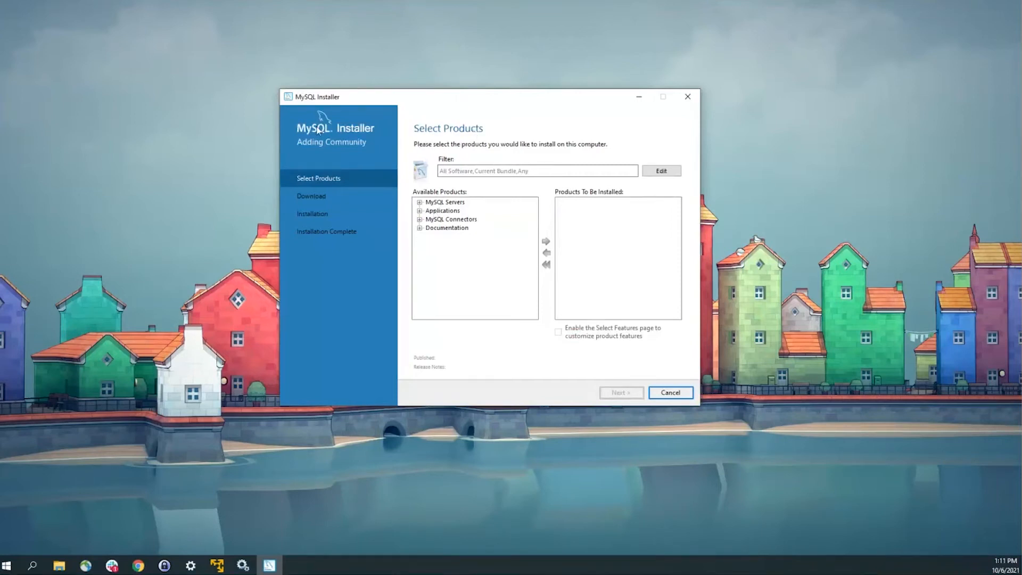
# Step: Queue MySQL Server 8.0.26 - X64 for installation
pyautogui.click(420, 203)
pyautogui.click(429, 210)
pyautogui.click(463, 219)
pyautogui.click(440, 219)
pyautogui.click(495, 228)
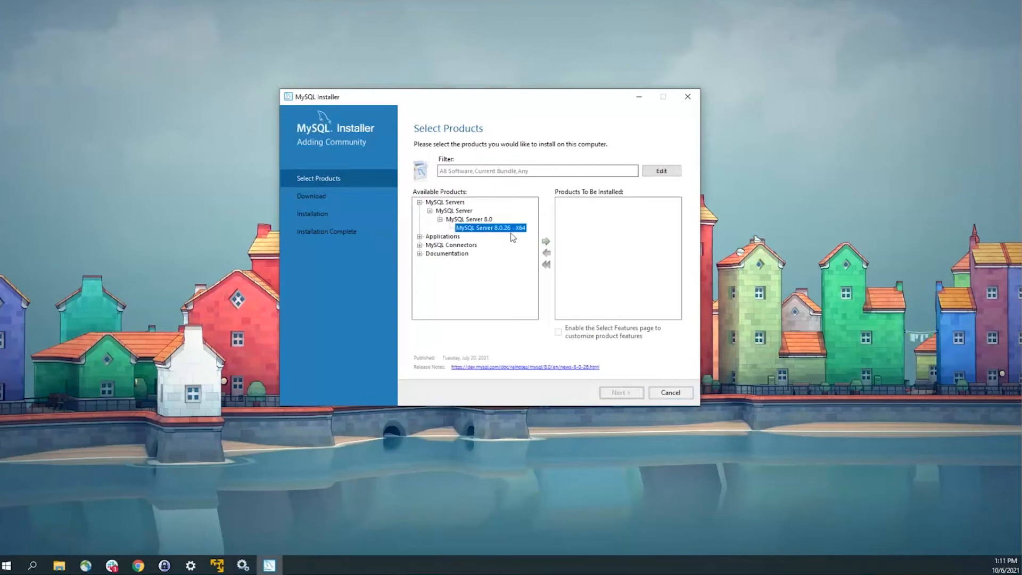
pyautogui.click(546, 242)
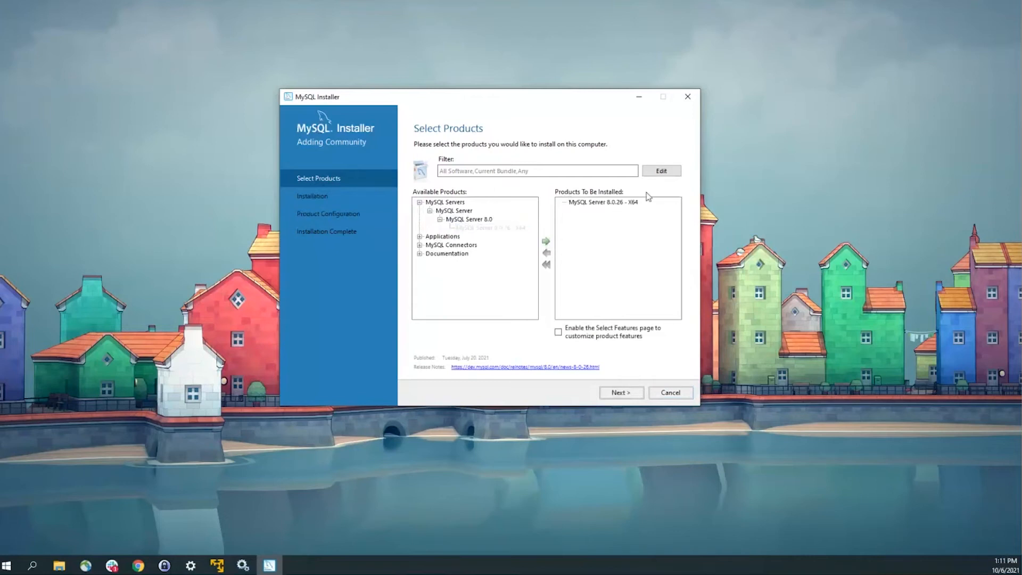
# Step: Change the product filter maturity to Other Releases to show older versions
pyautogui.click(420, 236)
pyautogui.click(430, 245)
pyautogui.click(440, 254)
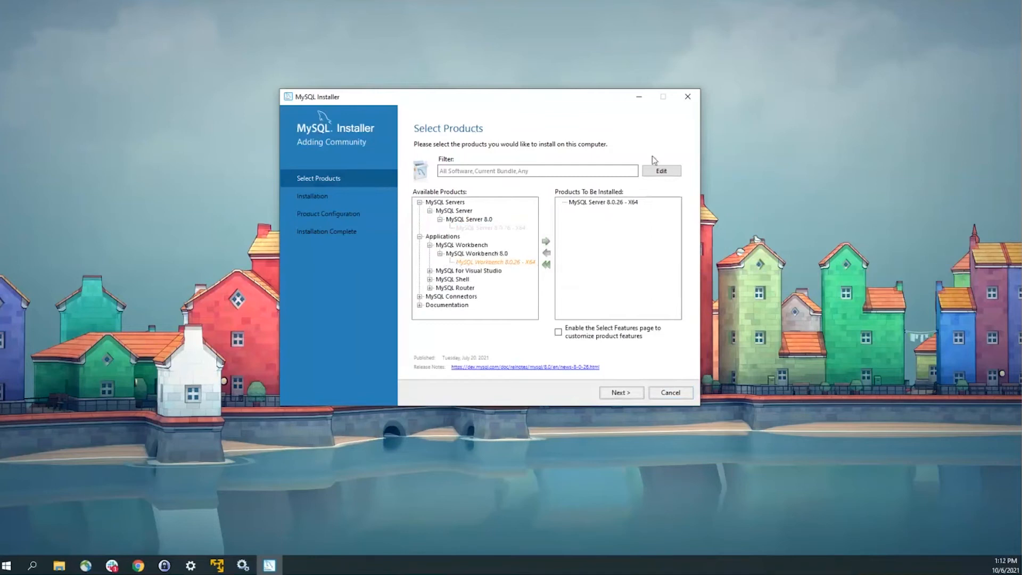
pyautogui.click(667, 176)
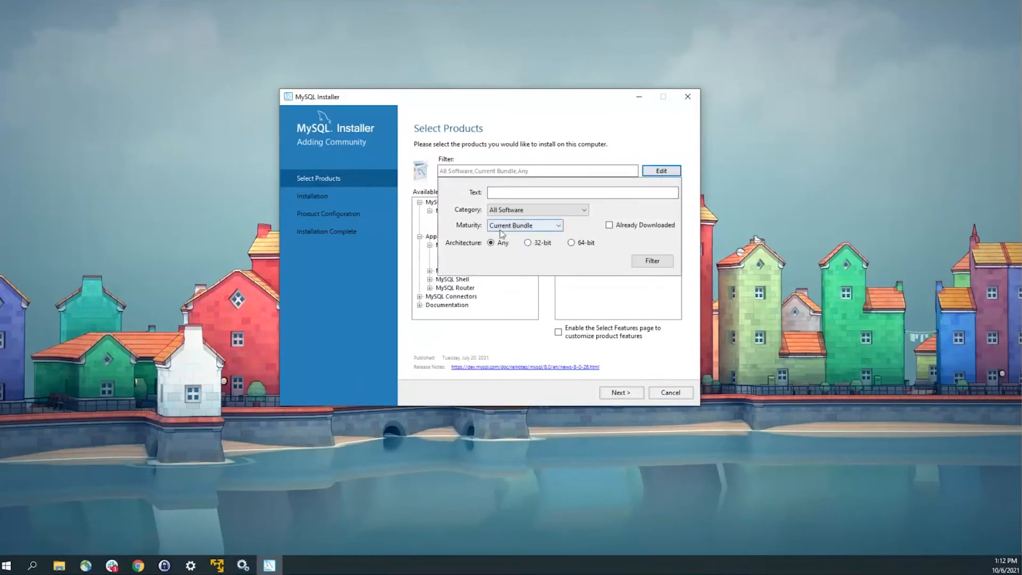
pyautogui.click(527, 226)
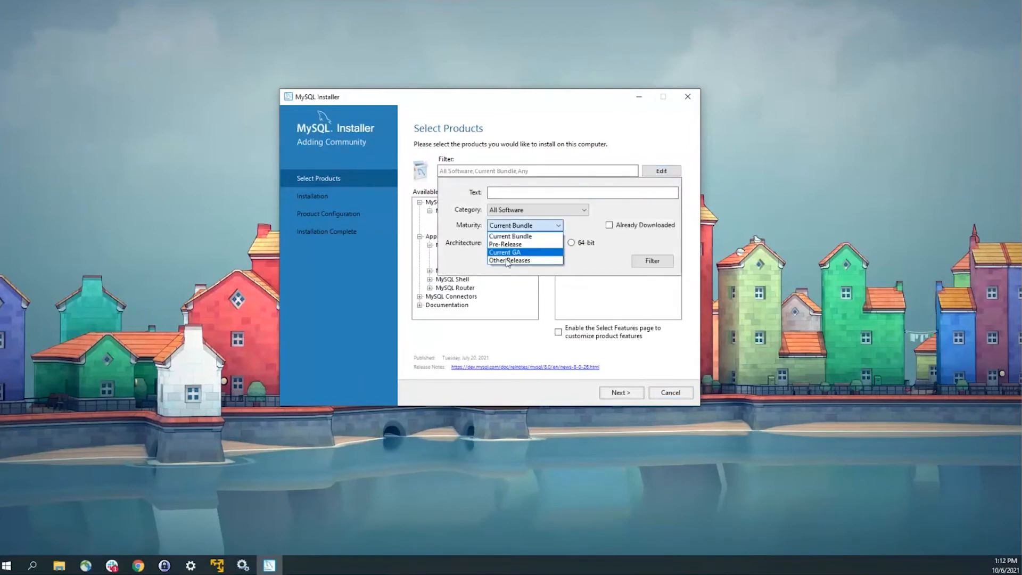
pyautogui.click(510, 260)
pyautogui.click(653, 260)
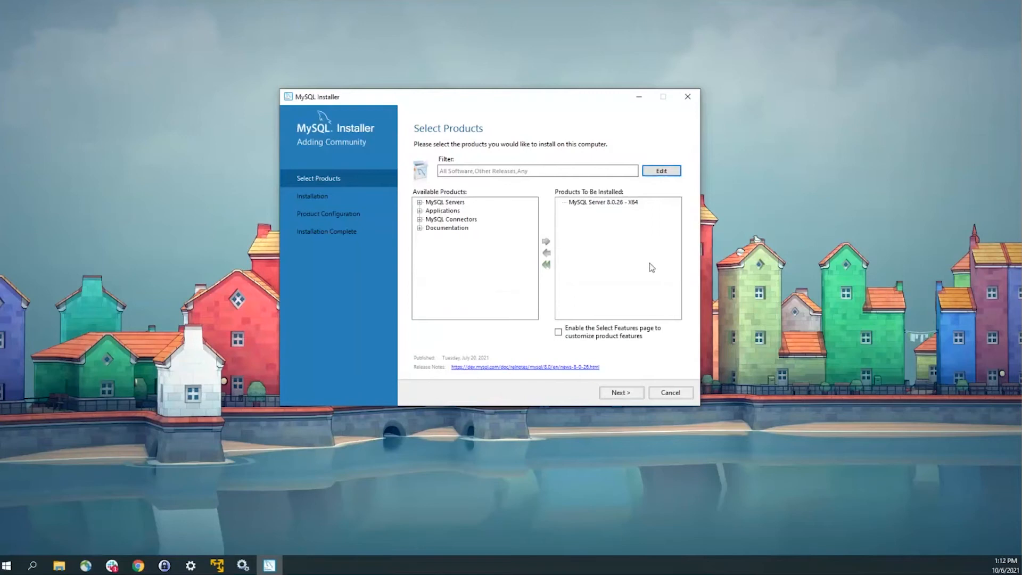
# Step: Select MySQL Workbench 8.0.22 and add it to Products To Be Installed
pyautogui.click(420, 202)
pyautogui.click(430, 210)
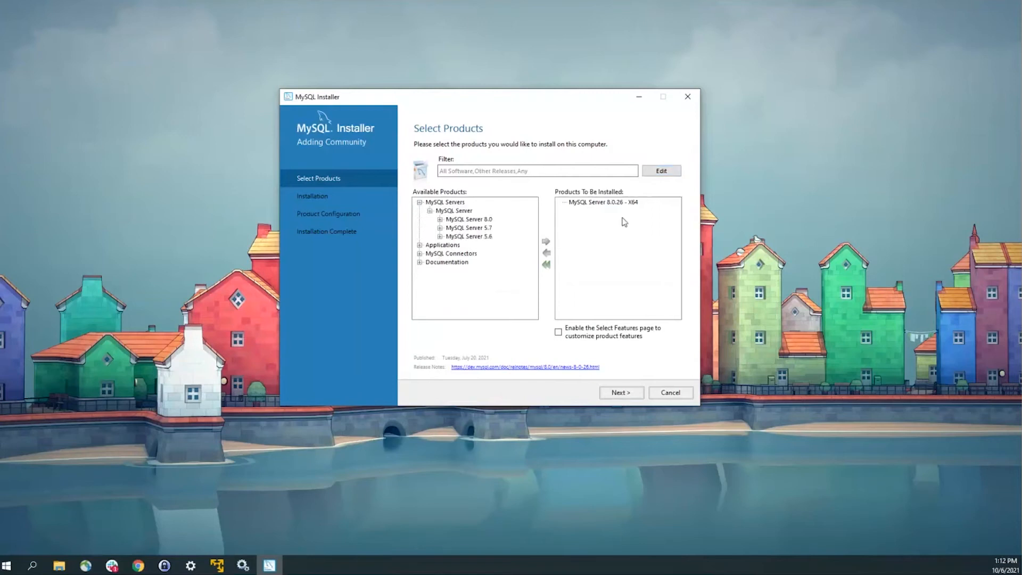
pyautogui.click(441, 228)
pyautogui.click(440, 202)
pyautogui.click(420, 245)
pyautogui.click(429, 254)
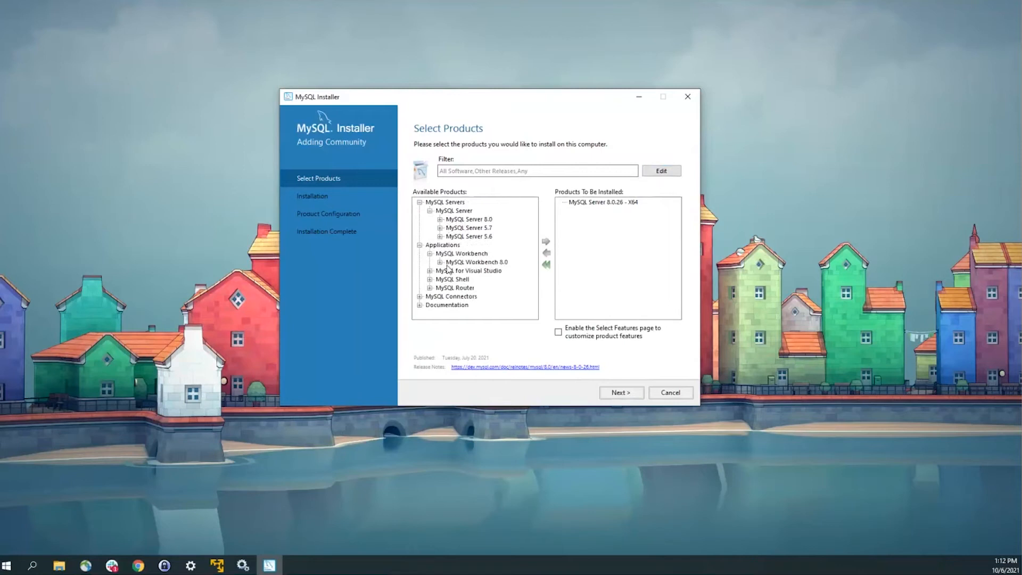
pyautogui.click(439, 262)
pyautogui.scroll(-5, 511, 282)
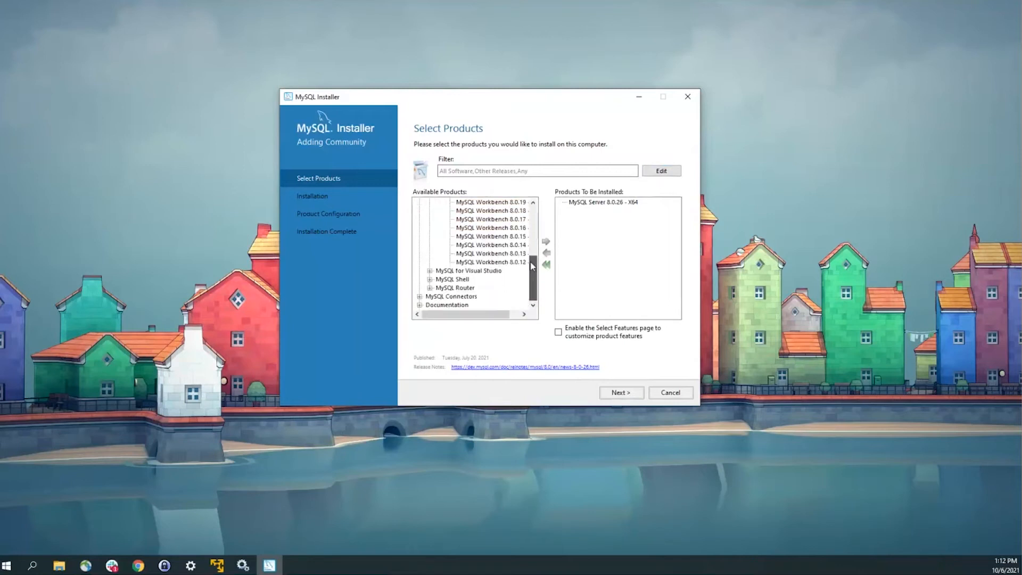
pyautogui.scroll(4, 522, 282)
pyautogui.click(524, 272)
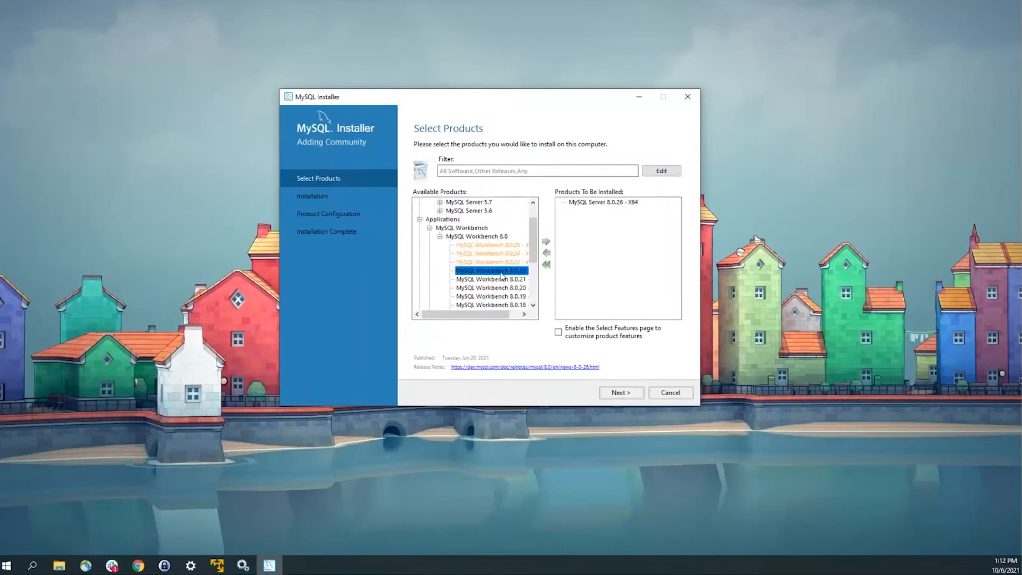
pyautogui.click(546, 241)
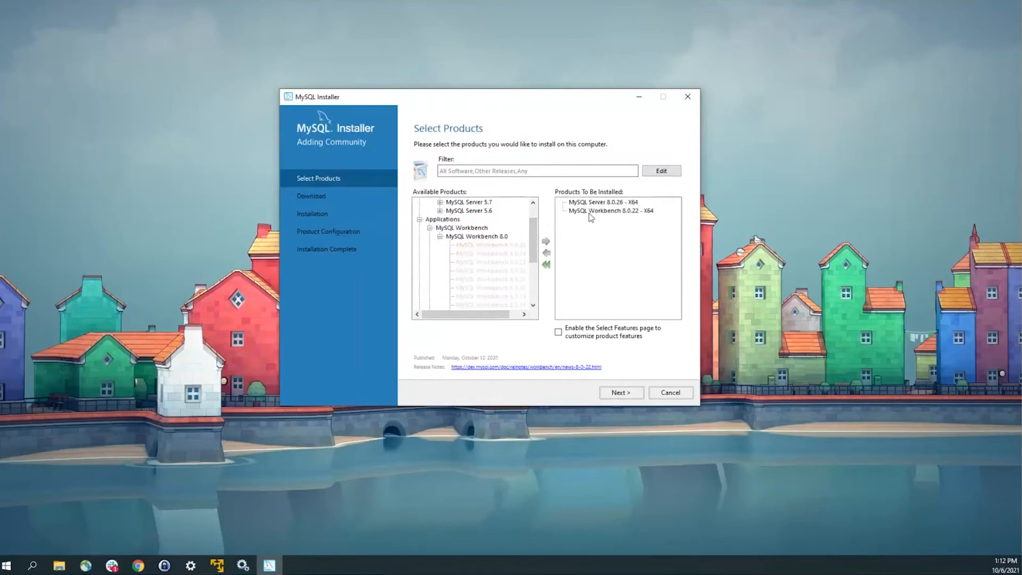
# Step: Download, then install MySQL Server 8.0.26 and MySQL Workbench 8.0.22
pyautogui.click(620, 394)
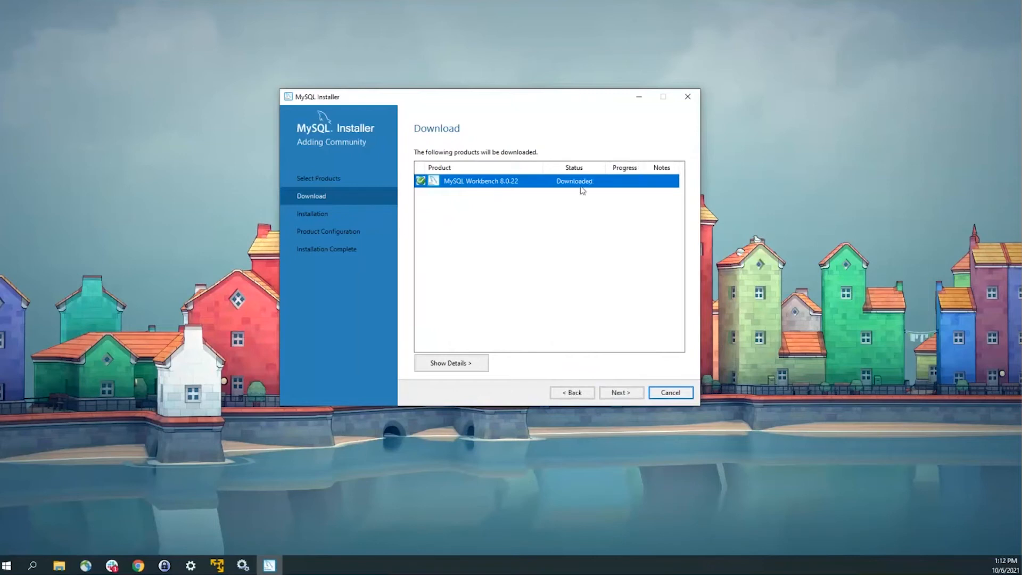
pyautogui.click(621, 394)
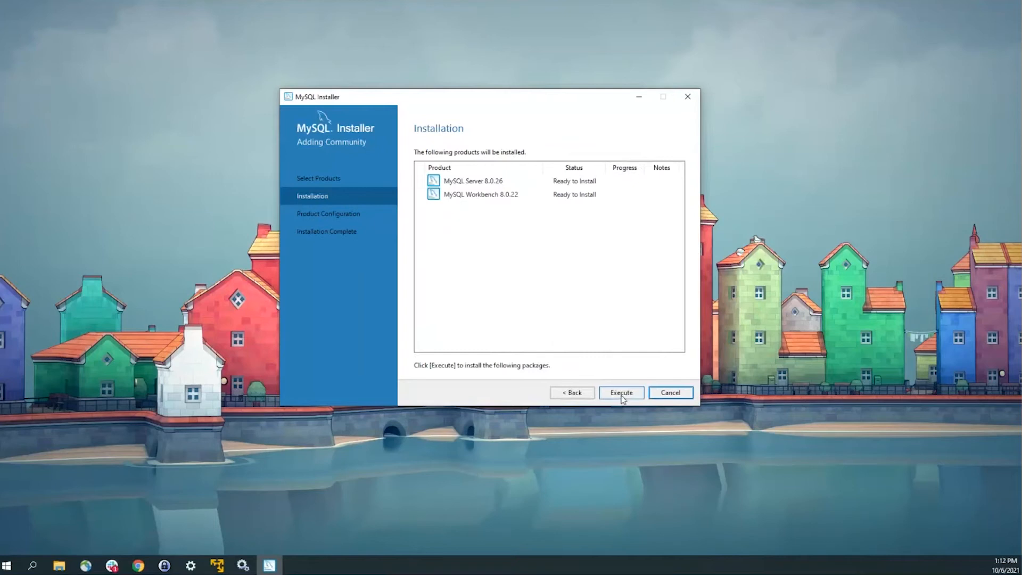
pyautogui.click(450, 181)
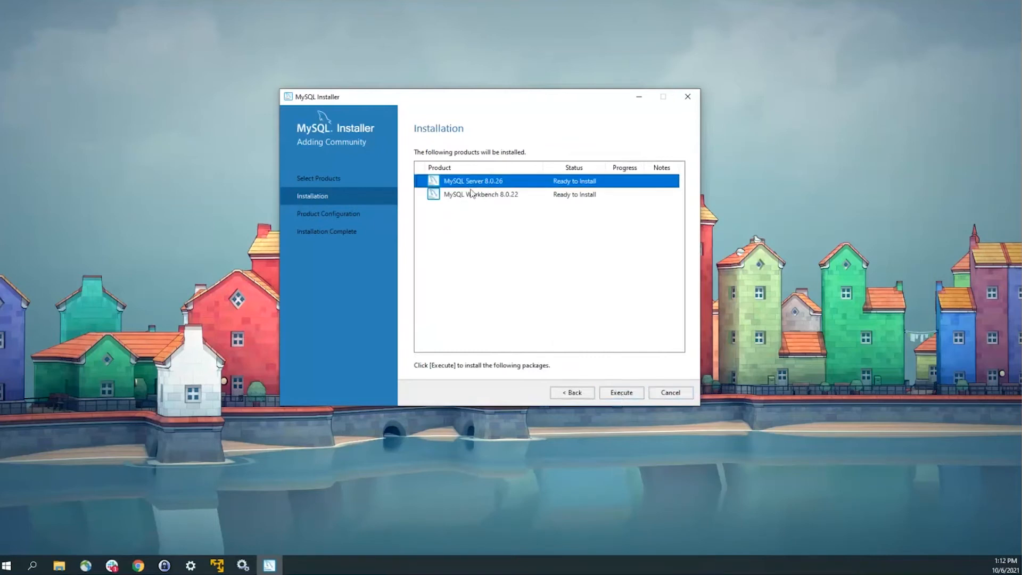
pyautogui.click(474, 198)
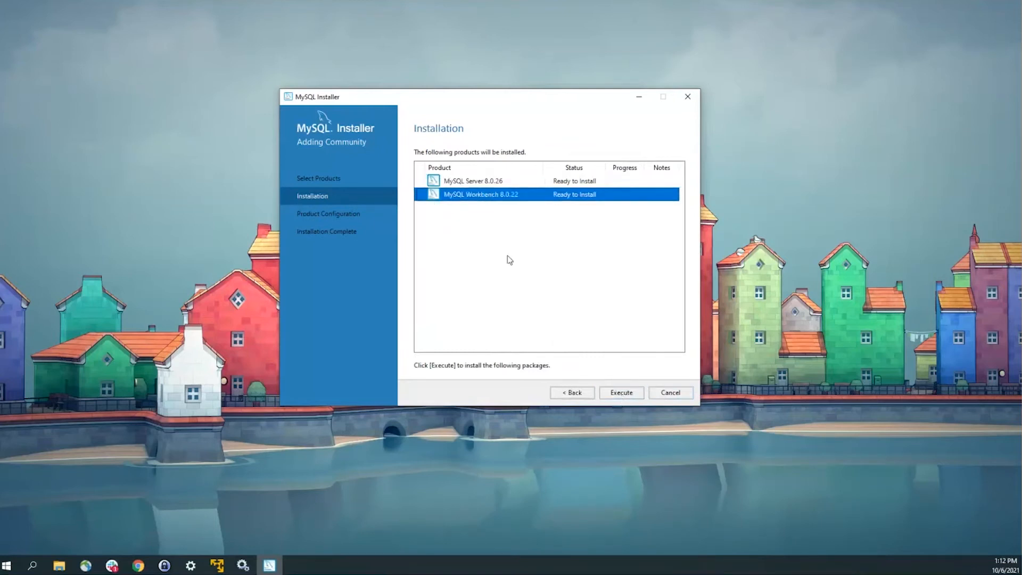
pyautogui.click(621, 393)
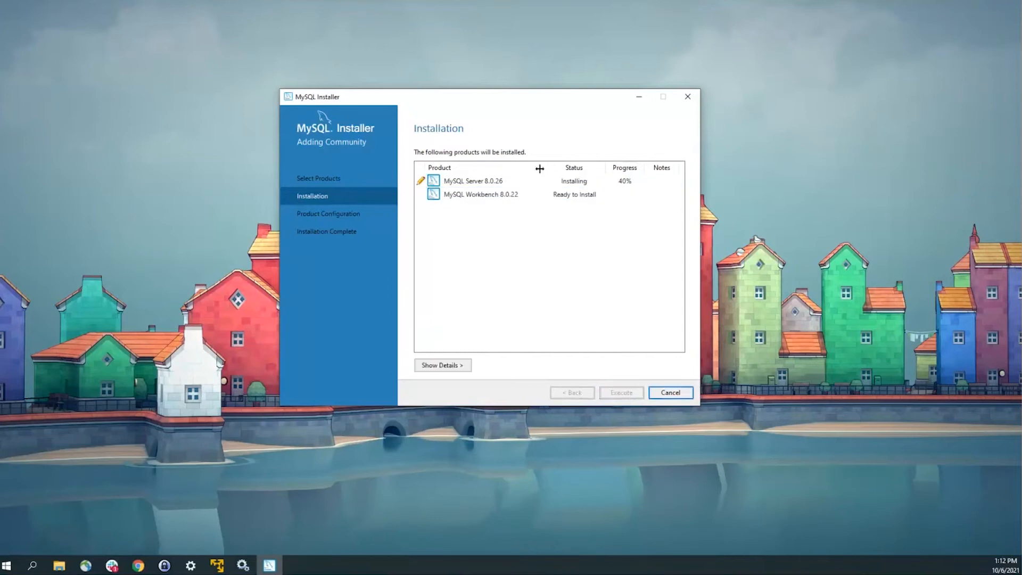
pyautogui.hotkey('alt', 'Tab')
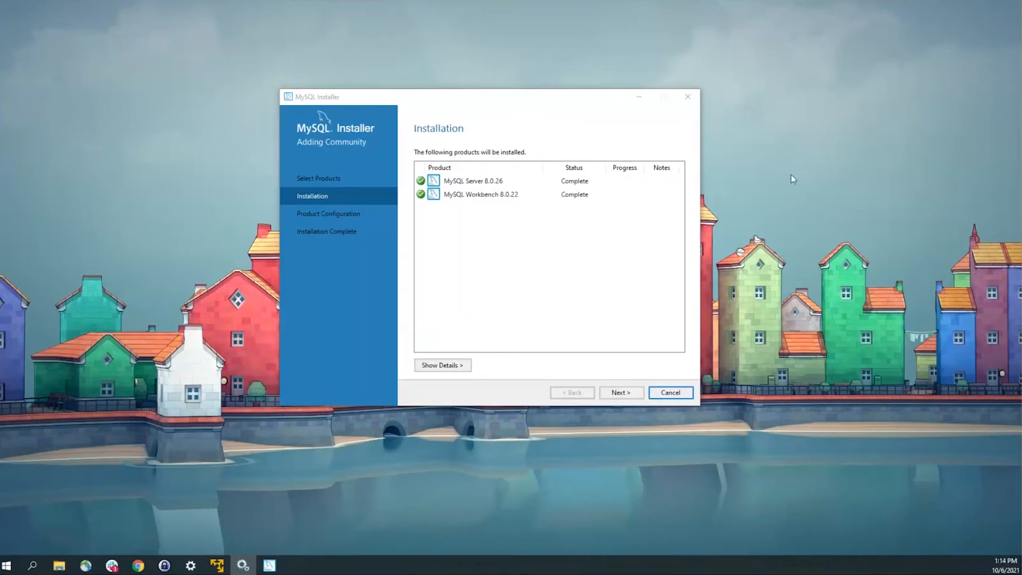
# Step: Advance the installer to configuring the MySQL Server 8.0.26 instance
pyautogui.click(462, 195)
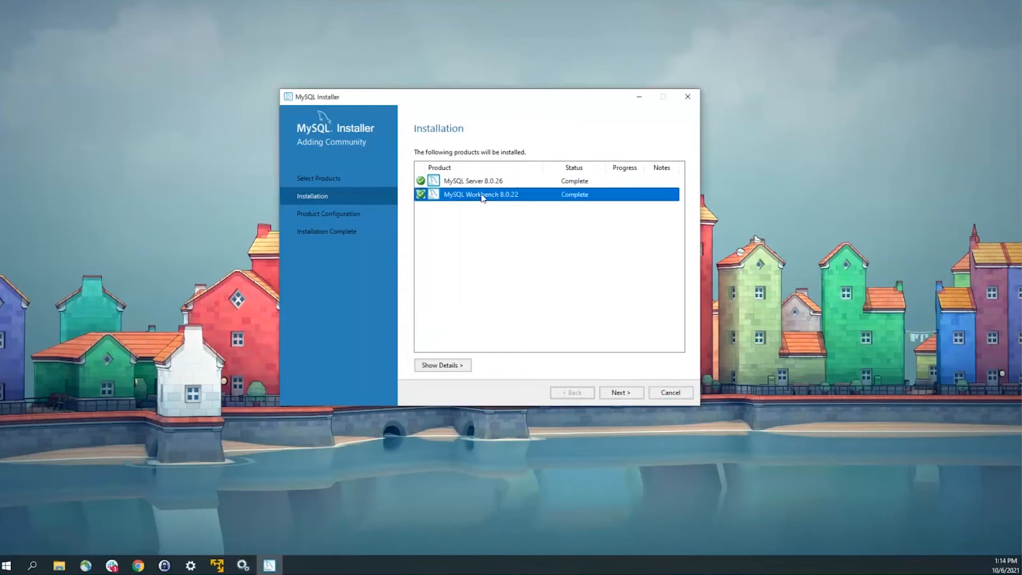
pyautogui.click(629, 397)
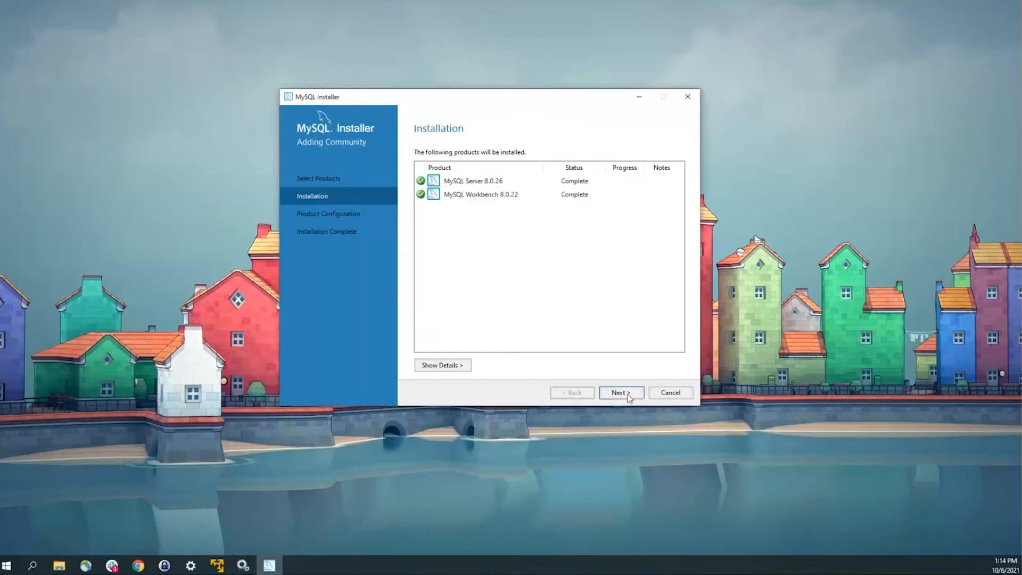
pyautogui.click(629, 397)
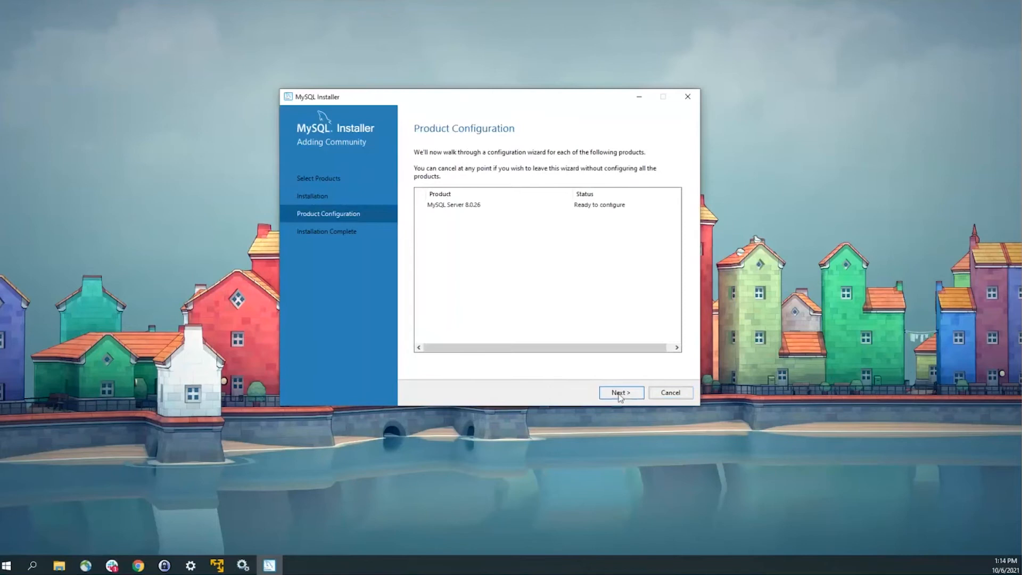
pyautogui.click(619, 397)
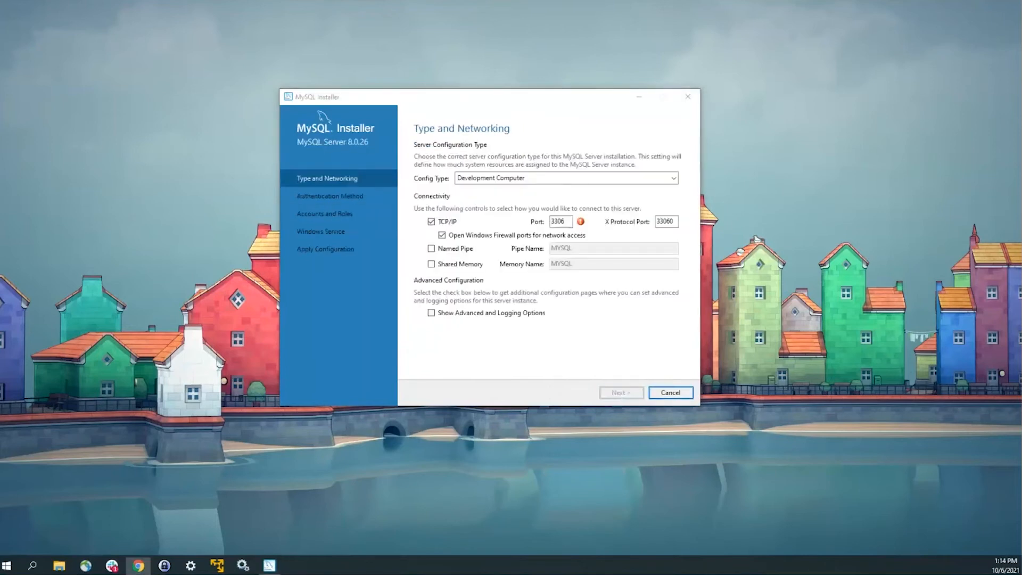
# Step: Change the server port from 3306 to 3307 and choose the Server Computer config type
pyautogui.click(555, 221)
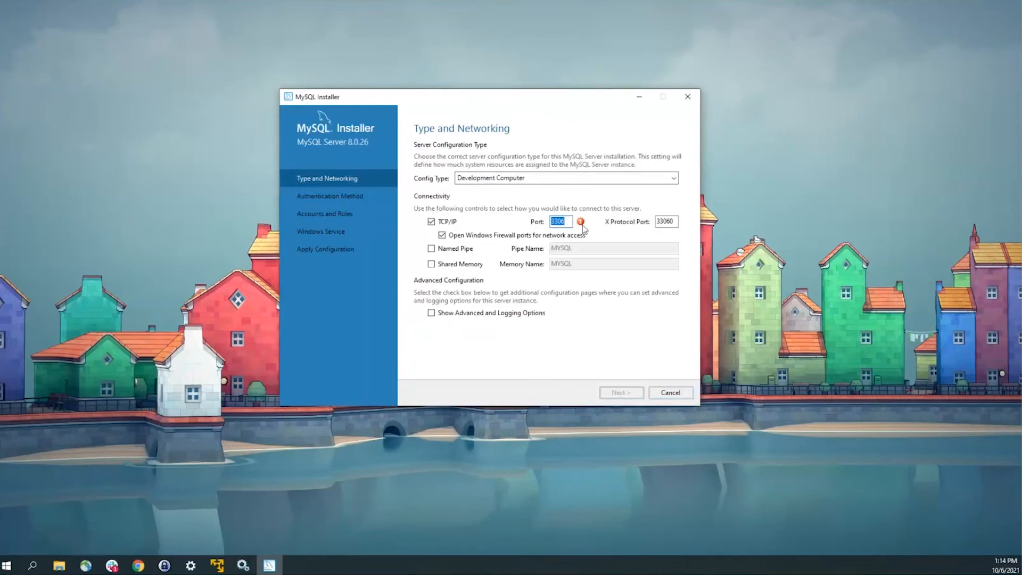
pyautogui.moveTo(584, 227)
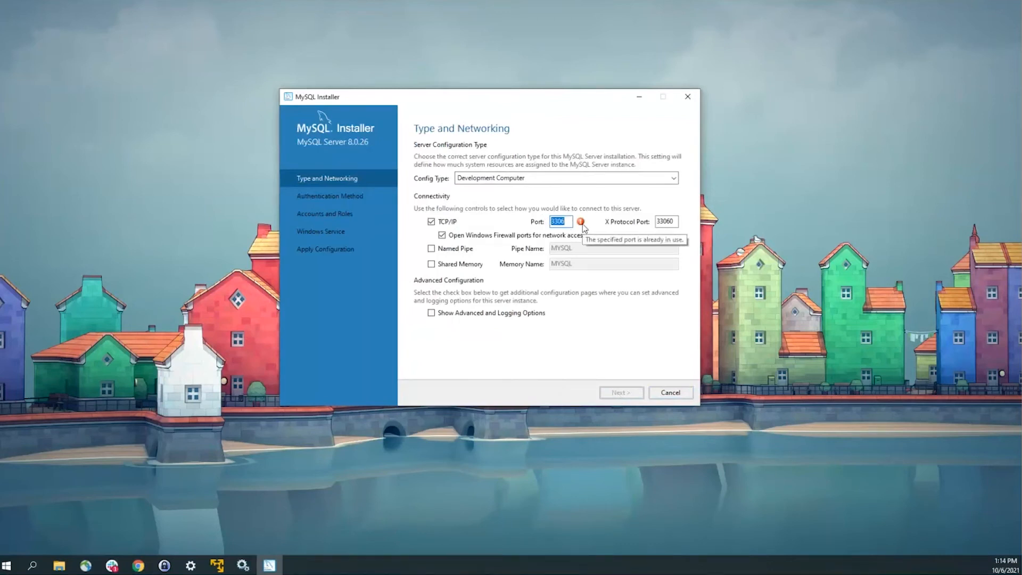
pyautogui.click(575, 223)
pyautogui.press('BackSpace')
pyautogui.write('7')
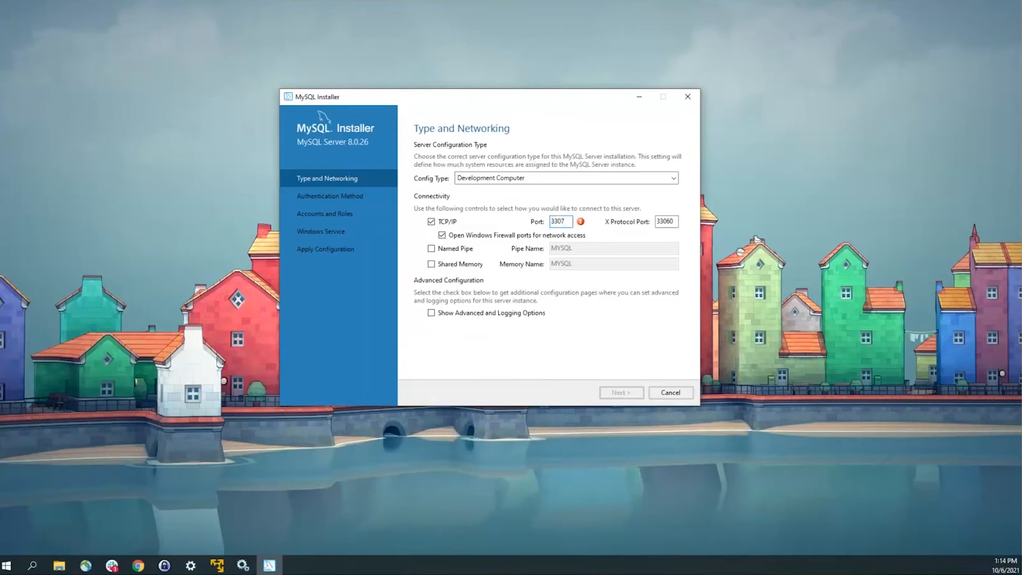
pyautogui.click(473, 180)
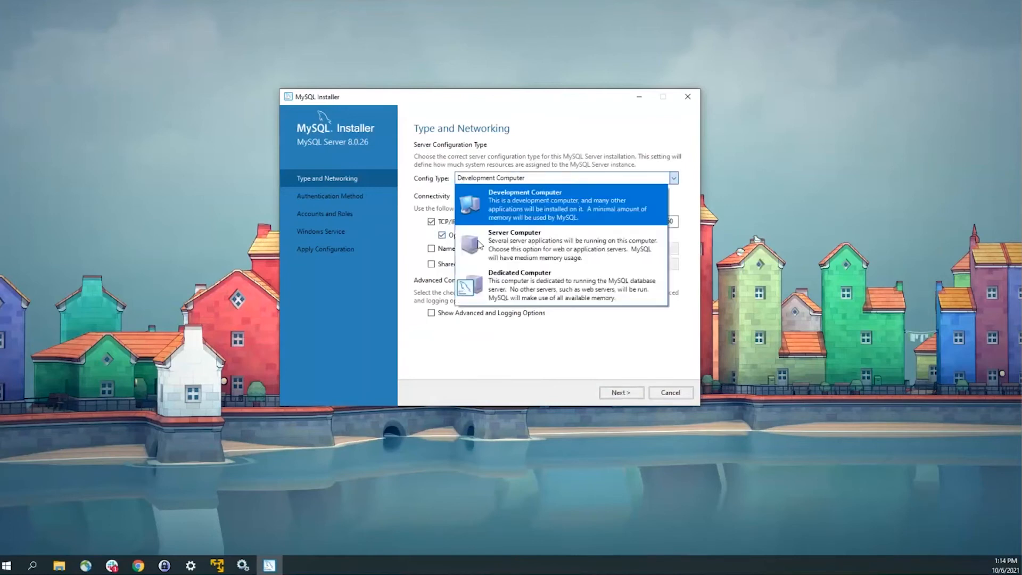
pyautogui.click(516, 250)
pyautogui.click(619, 393)
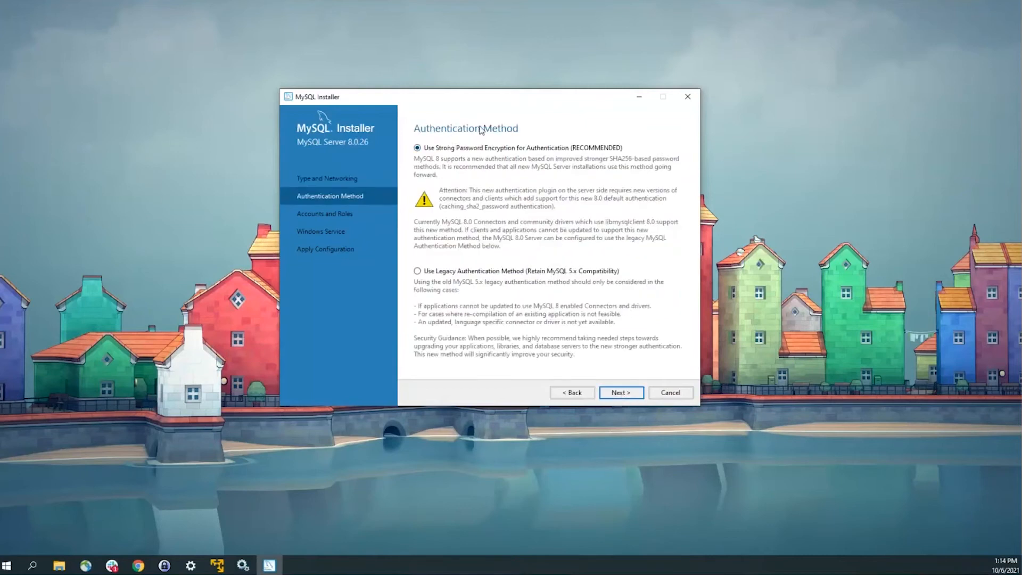
# Step: Choose the legacy authentication method and enter and confirm the root account password
pyautogui.click(418, 271)
pyautogui.click(630, 396)
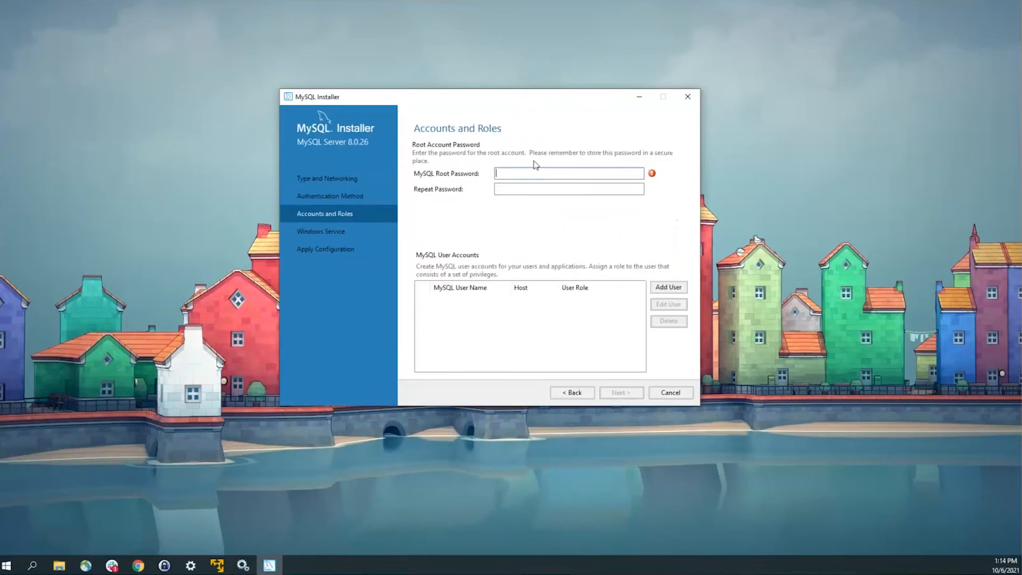
pyautogui.click(537, 171)
pyautogui.write('password1')
pyautogui.press('Tab')
pyautogui.write('passwor')
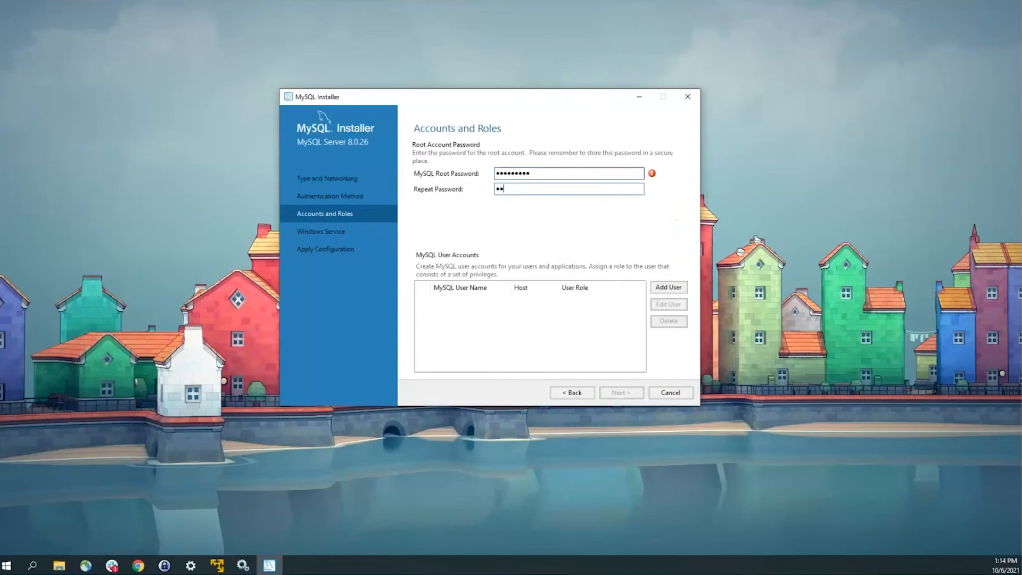
pyautogui.write('d1')
pyautogui.press('Tab')
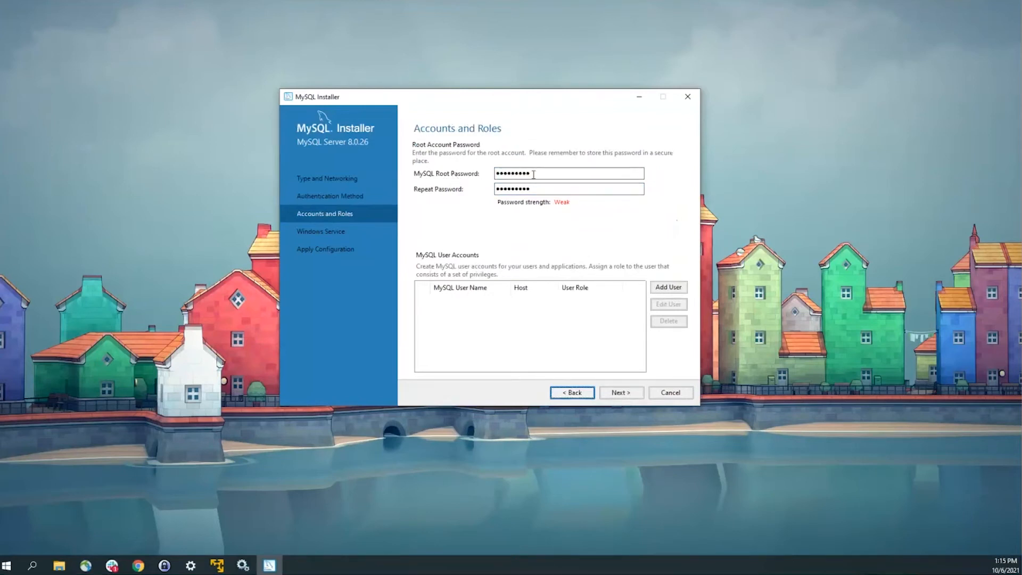
# Step: Keep the MySQL80 Windows service, apply the configuration and finish the installer
pyautogui.click(621, 392)
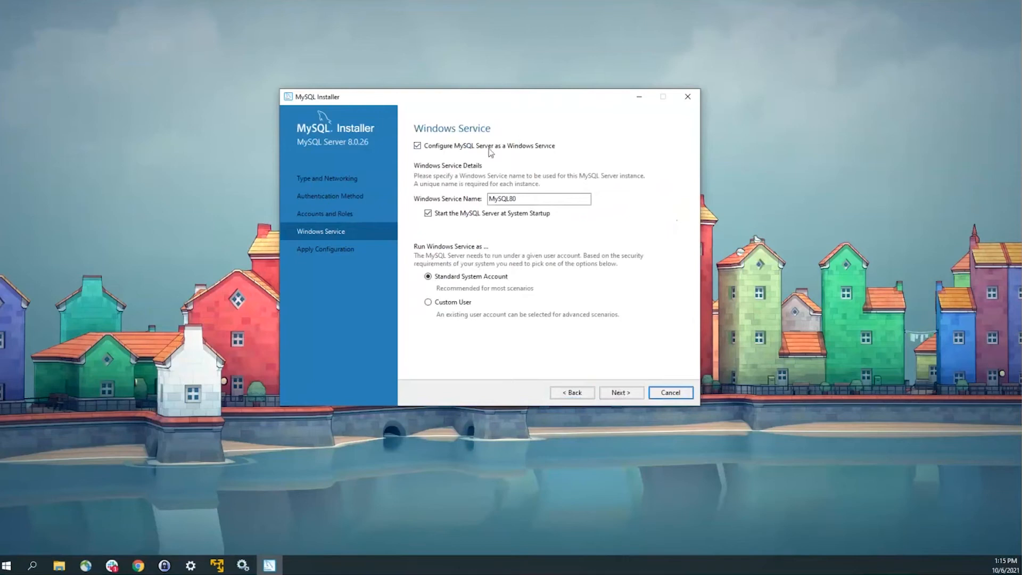
pyautogui.click(621, 393)
pyautogui.click(639, 397)
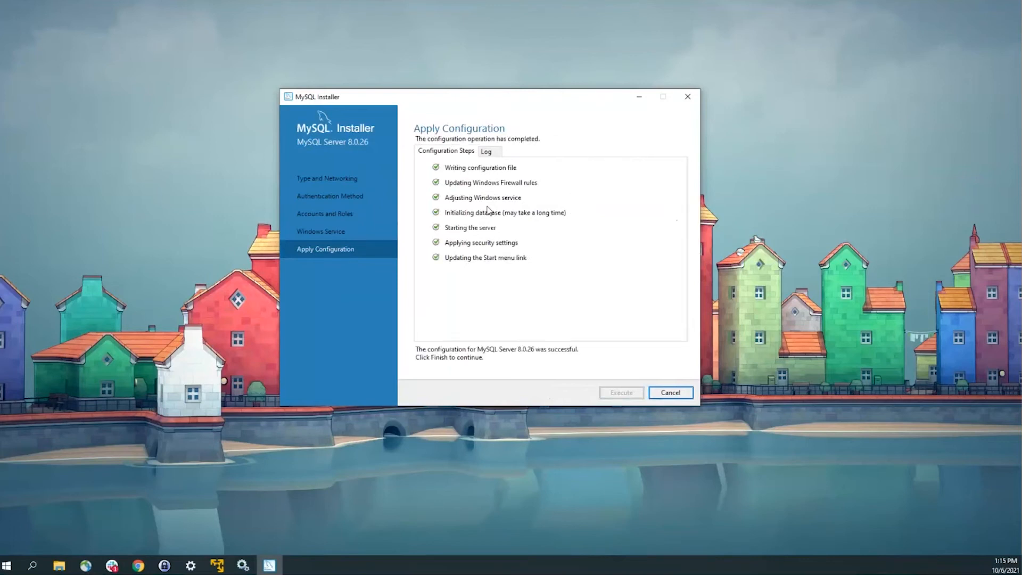
pyautogui.click(671, 393)
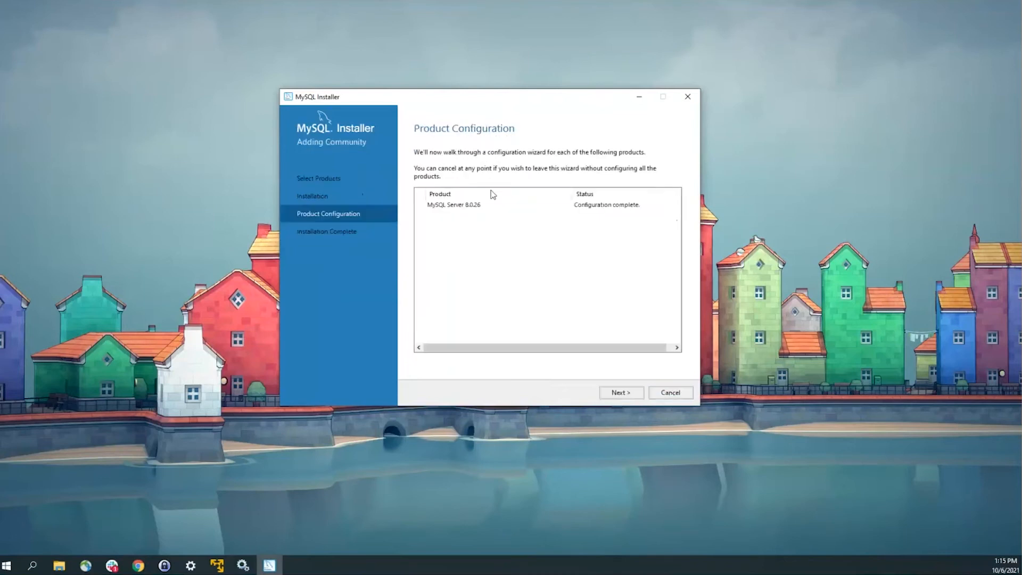
pyautogui.click(635, 396)
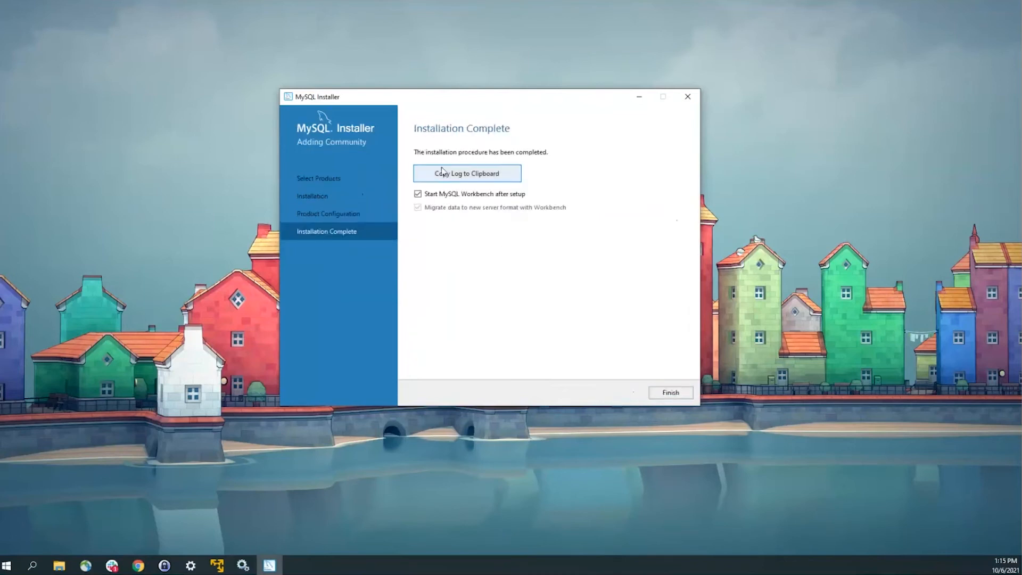
pyautogui.click(679, 397)
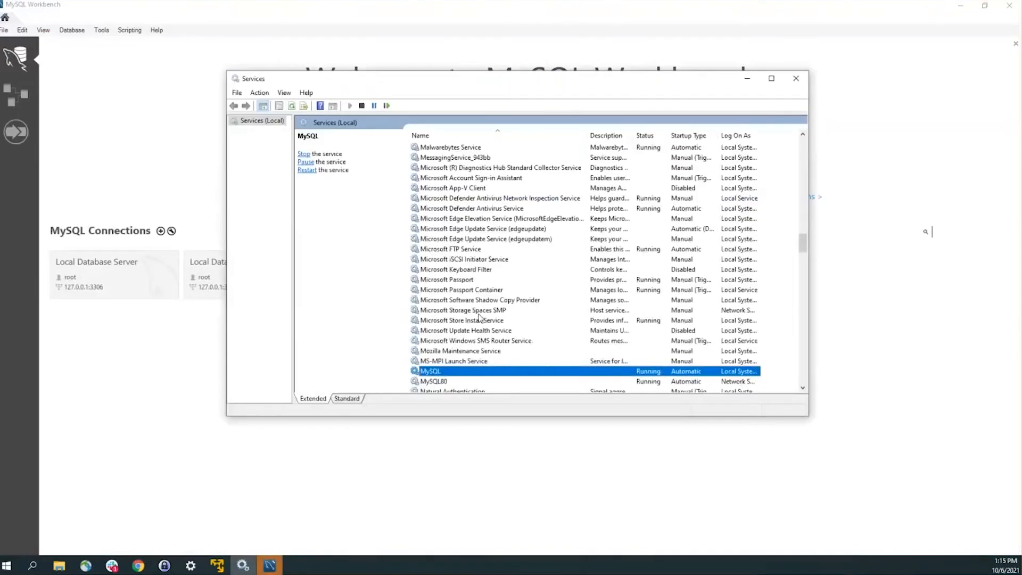
# Step: Check that both the MySQL and MySQL80 services are Running, then minimize Services
pyautogui.scroll(-3, 476, 297)
pyautogui.click(447, 281)
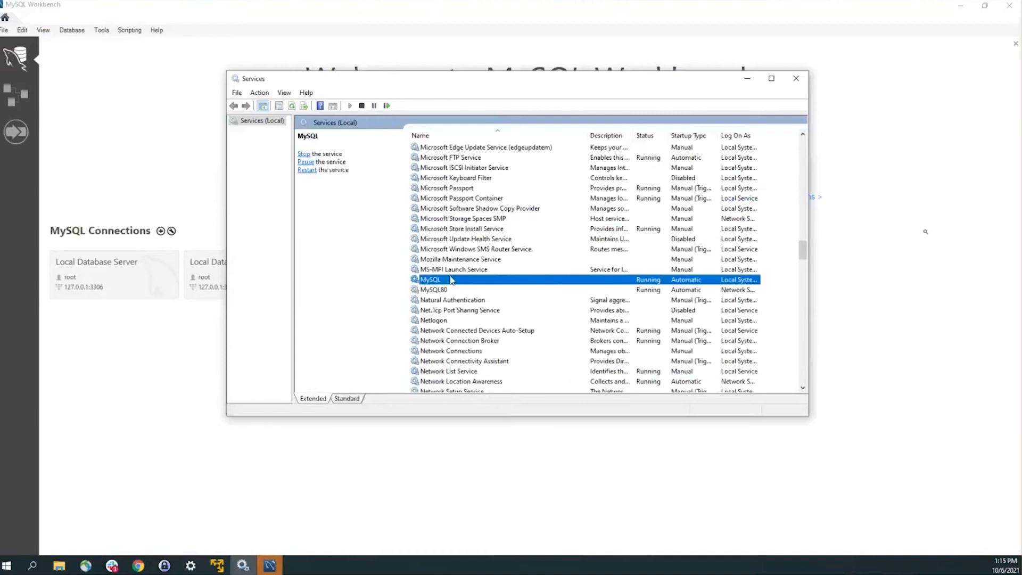
pyautogui.rightClick(447, 289)
pyautogui.press('Escape')
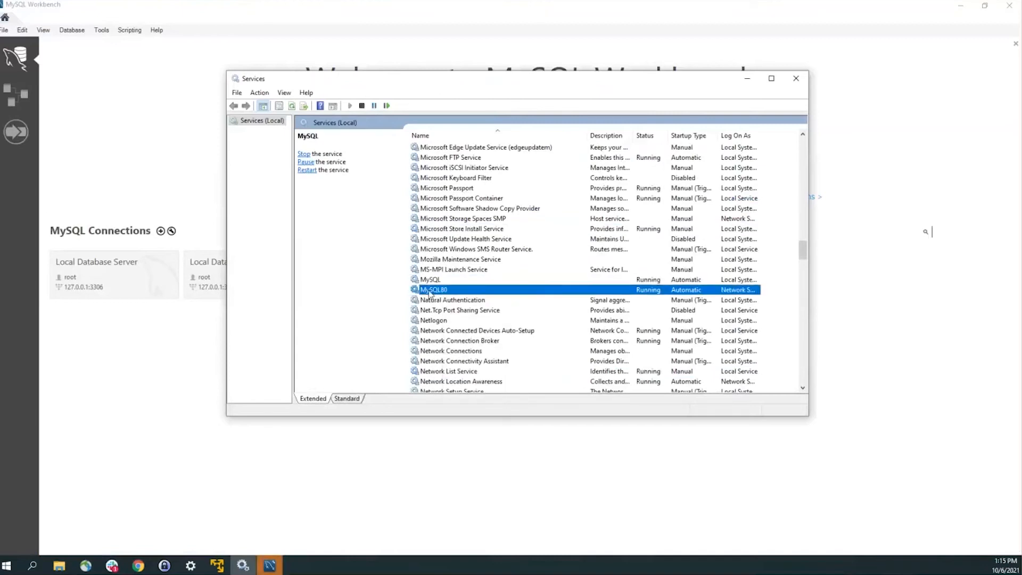
pyautogui.rightClick(453, 291)
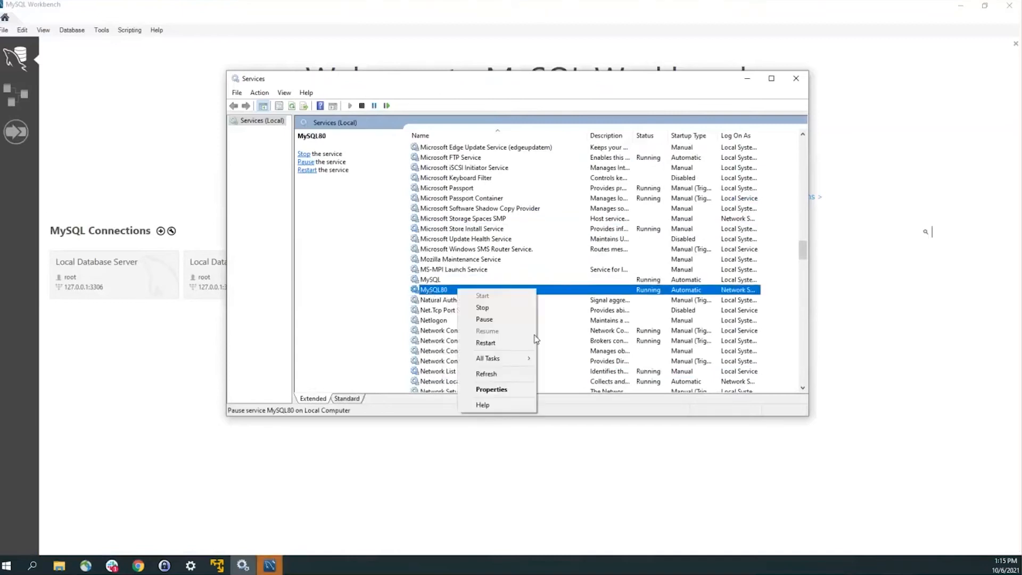
pyautogui.click(644, 212)
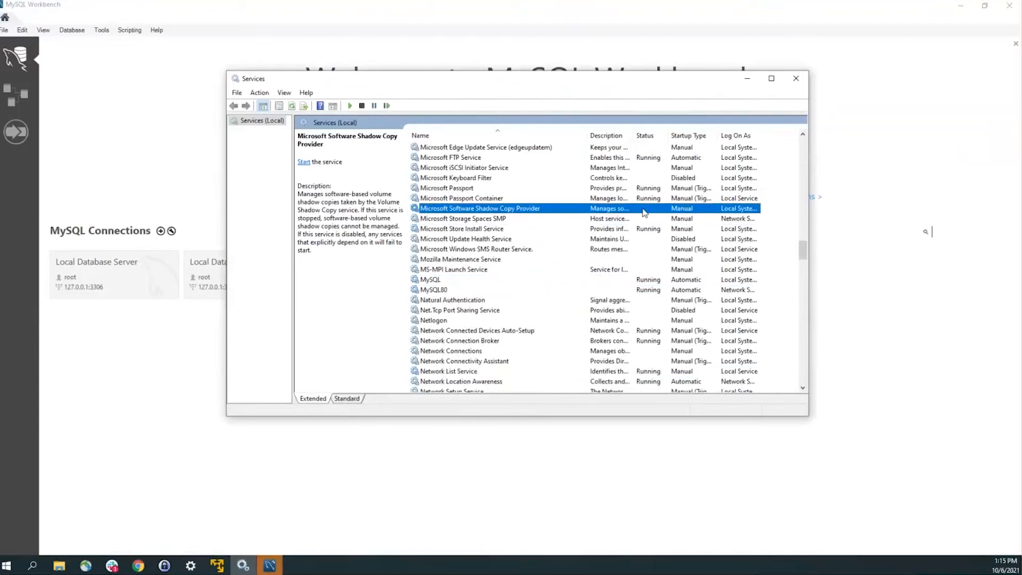
pyautogui.click(751, 81)
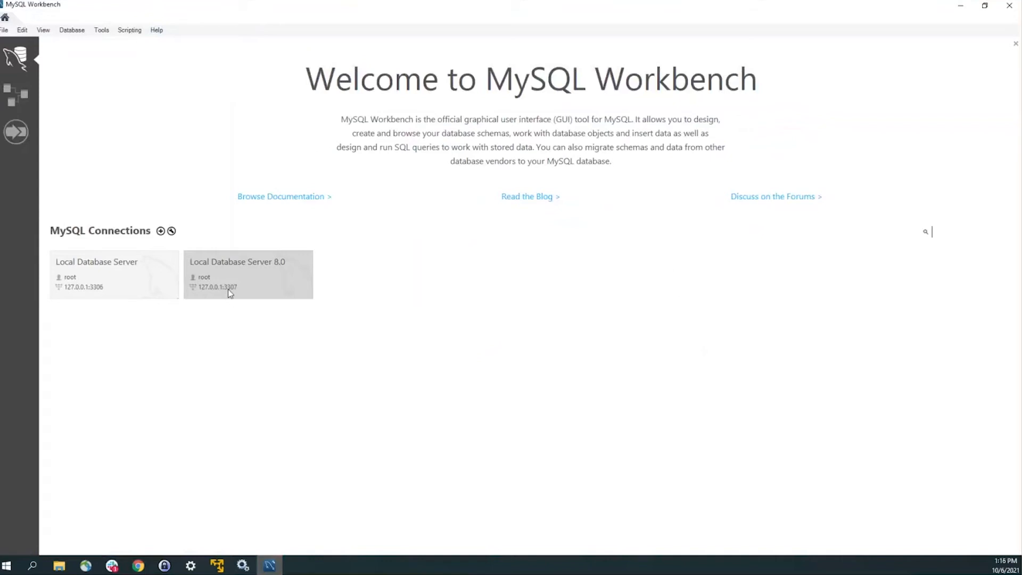
# Step: Open the Local Database Server connection on port 3306 and select its chicagocdr schema
pyautogui.click(143, 280)
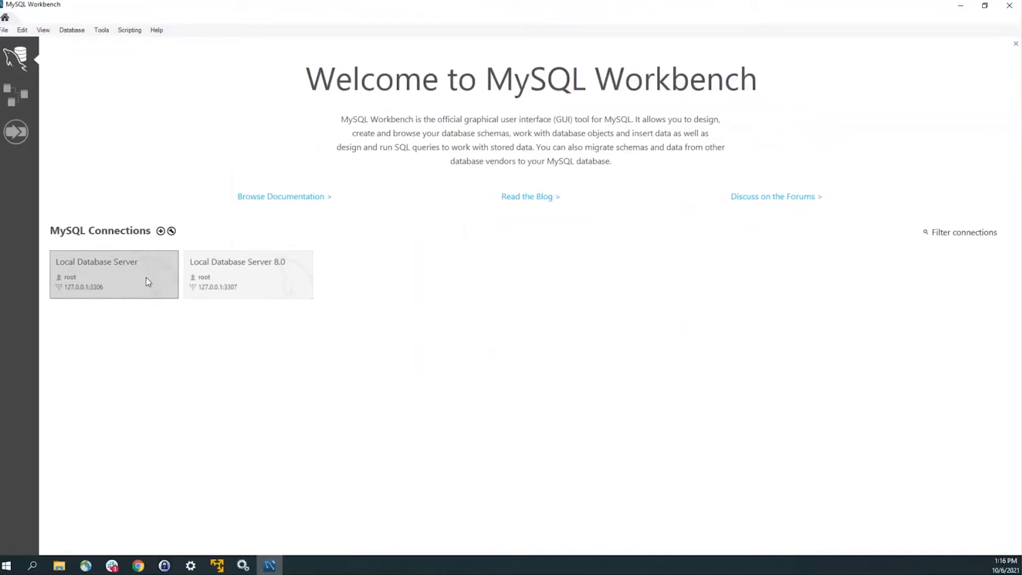
pyautogui.moveTo(146, 277); pyautogui.dragTo(137, 277)
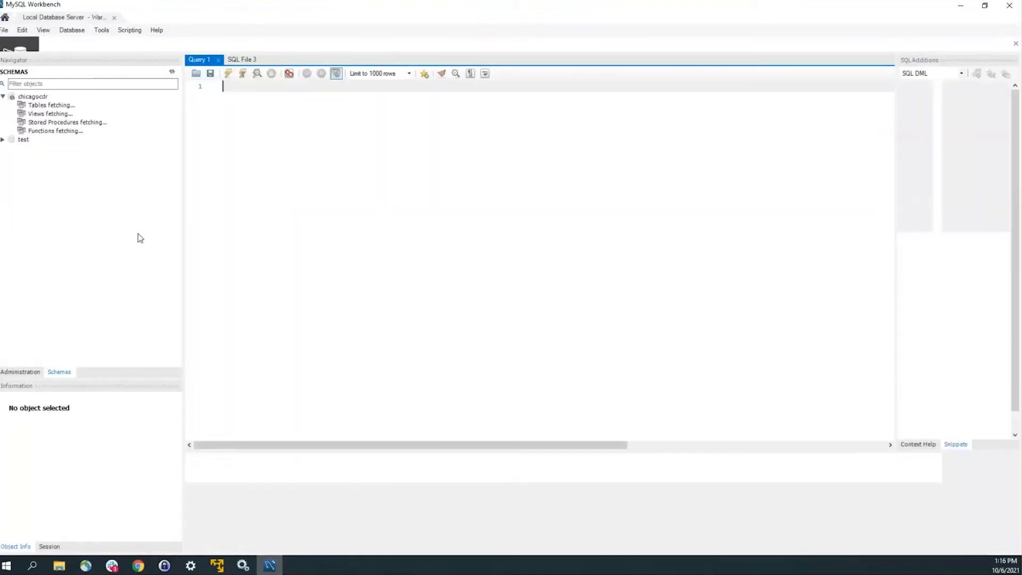
pyautogui.click(3, 98)
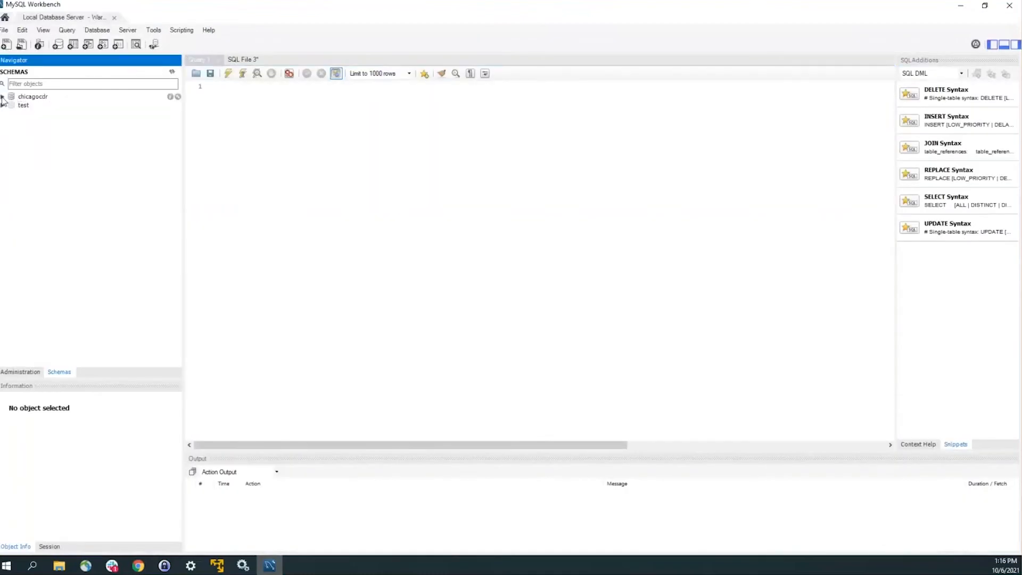
pyautogui.click(33, 98)
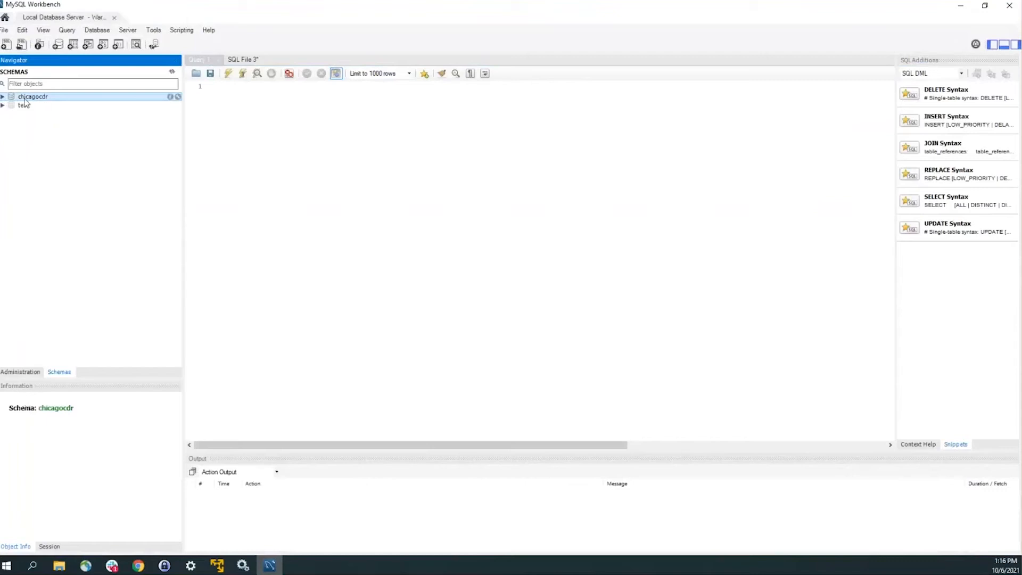
pyautogui.click(283, 149)
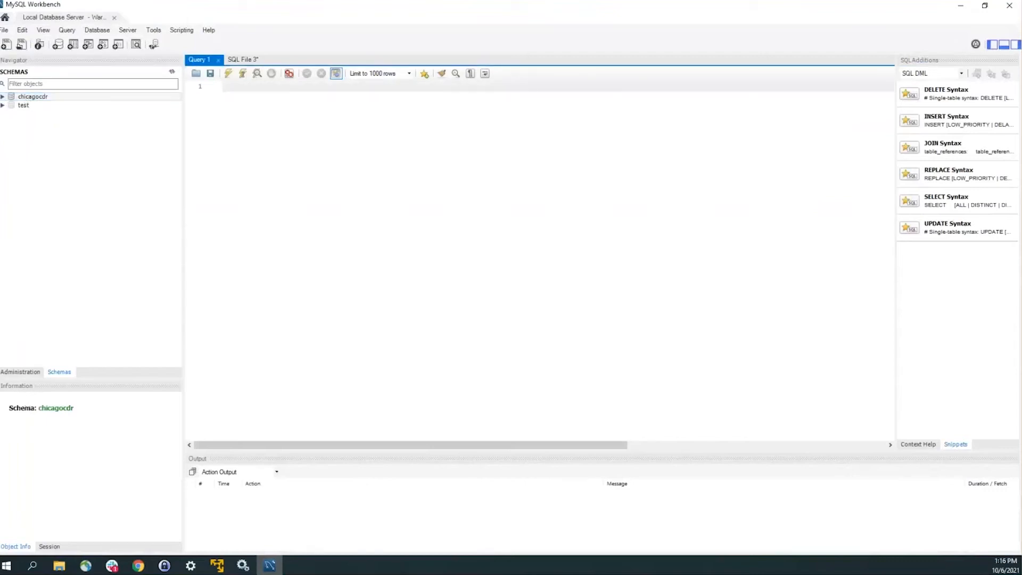
pyautogui.hotkey('alt', 'Tab')
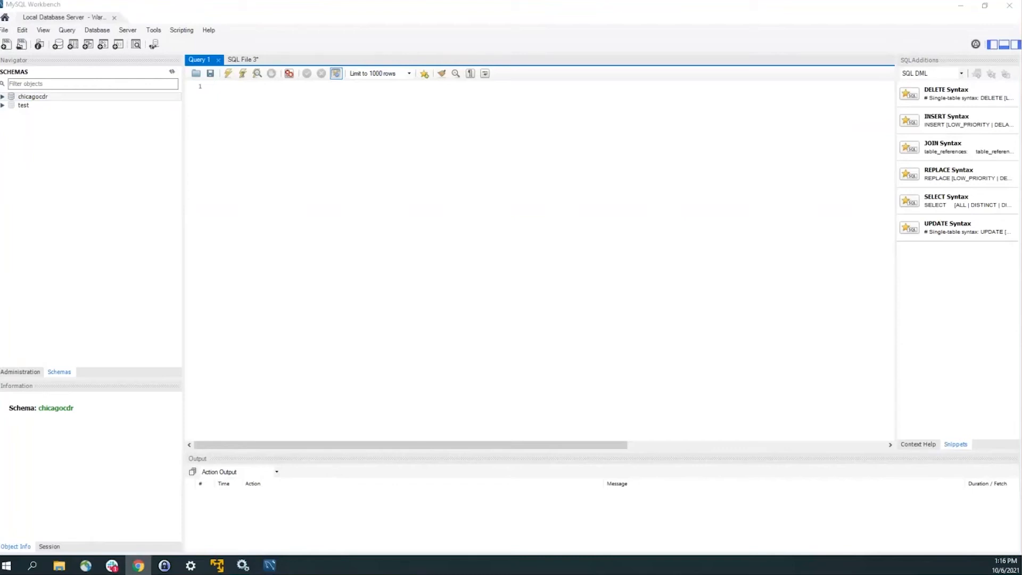
# Step: Run the pasted database-size query, confirm chicagocdr at 32.5 MB, then delete the query
pyautogui.click(562, 218)
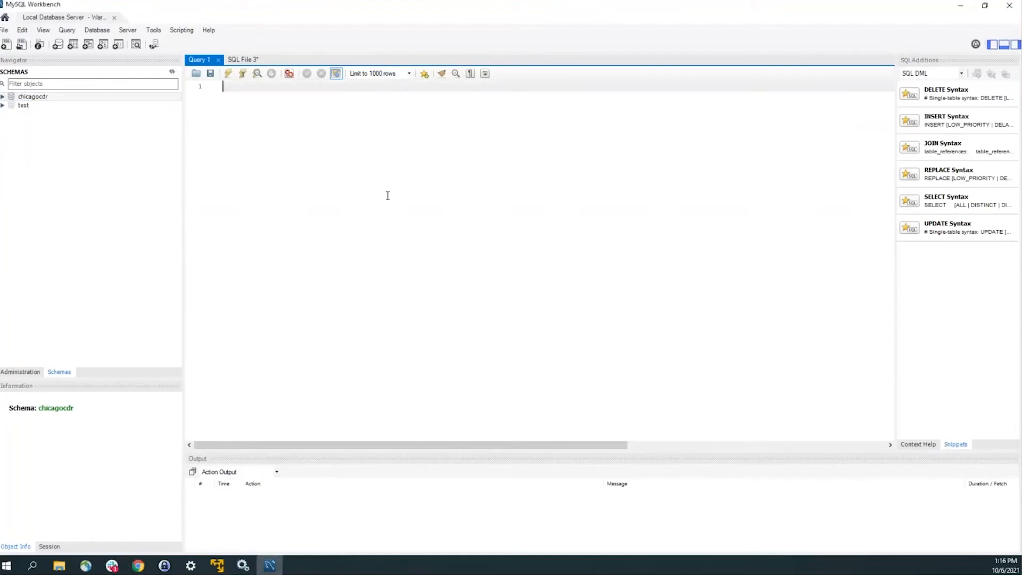
pyautogui.write('SELECT table_schema "DB Name", ROUND(SUM(data_length + index_length) / 1024 / 1024, 1) "DB Size in MB" FROM information_schema.tables GROUP BY table_schema;')
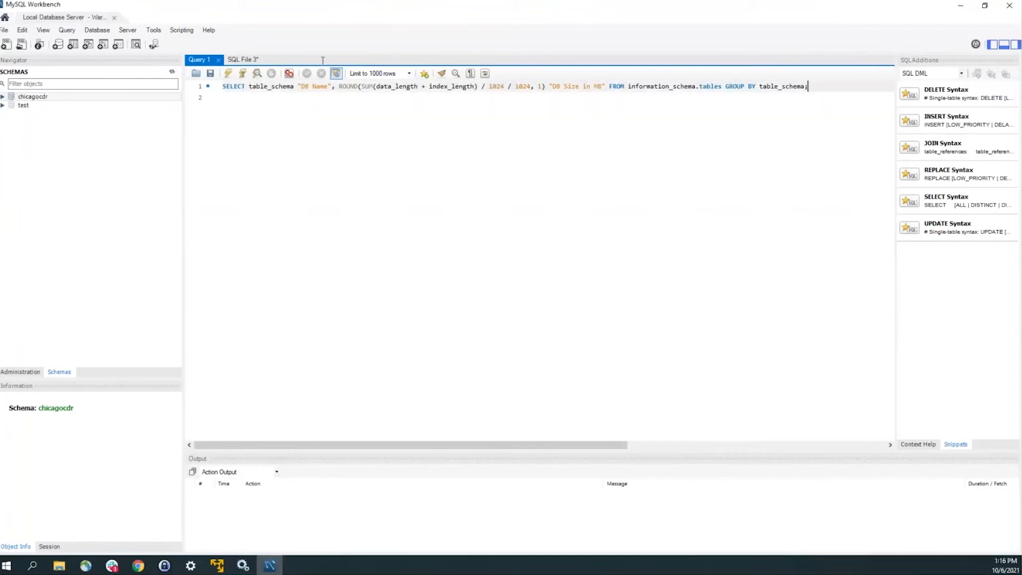
pyautogui.hotkey('ctrl', 'a')
pyautogui.hotkey('ctrl', 'Return')
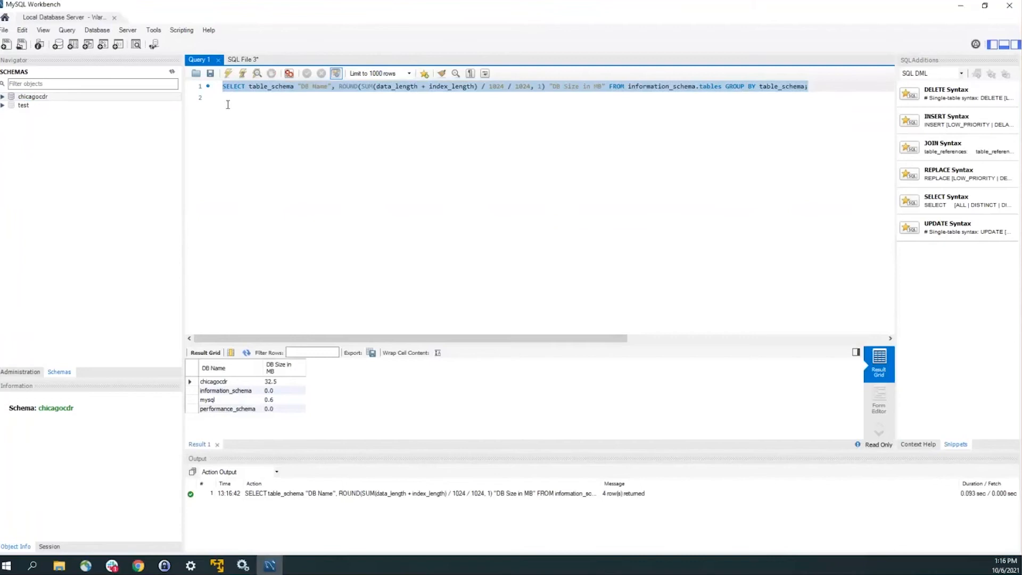
pyautogui.click(227, 382)
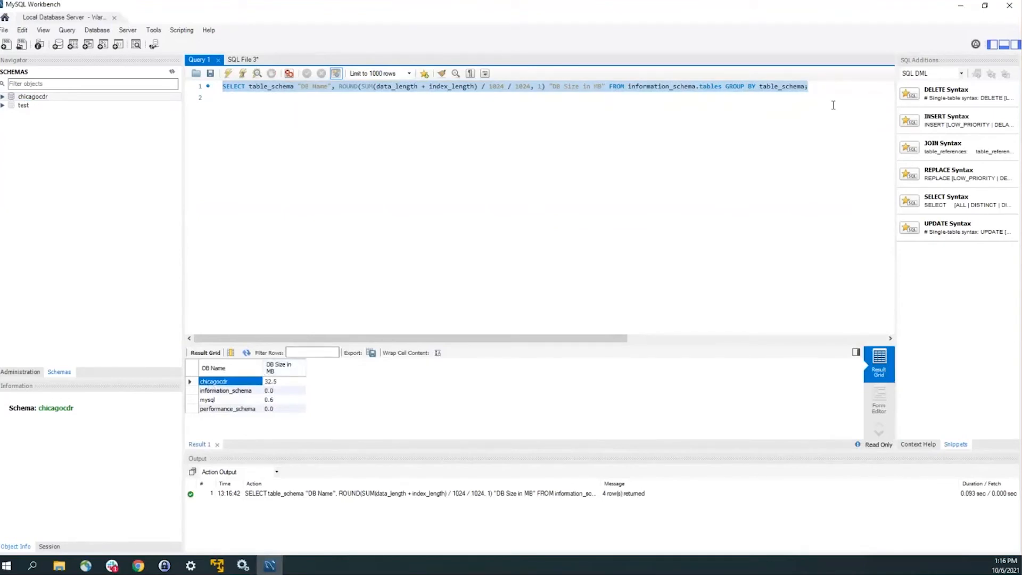
pyautogui.moveTo(818, 88); pyautogui.dragTo(184, 90)
pyautogui.press('Delete')
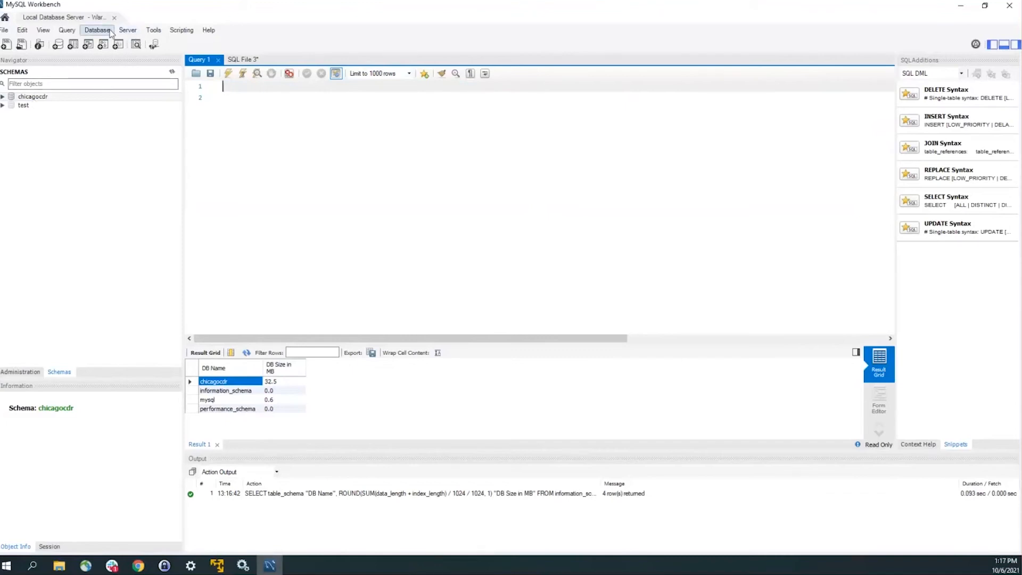
# Step: Choose Data Export from the Server menu
pyautogui.click(133, 33)
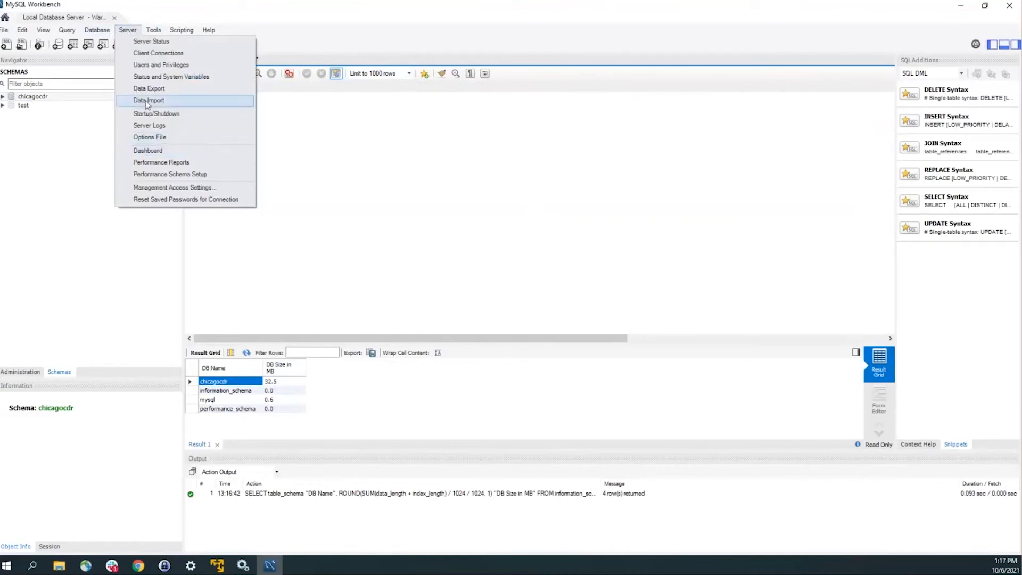
pyautogui.moveTo(98, 30)
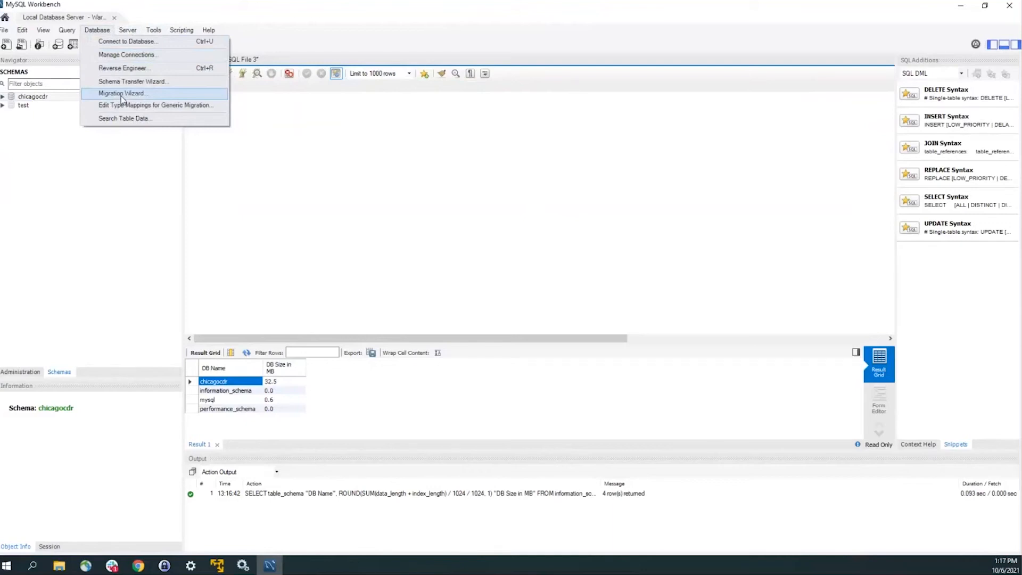
pyautogui.moveTo(137, 33)
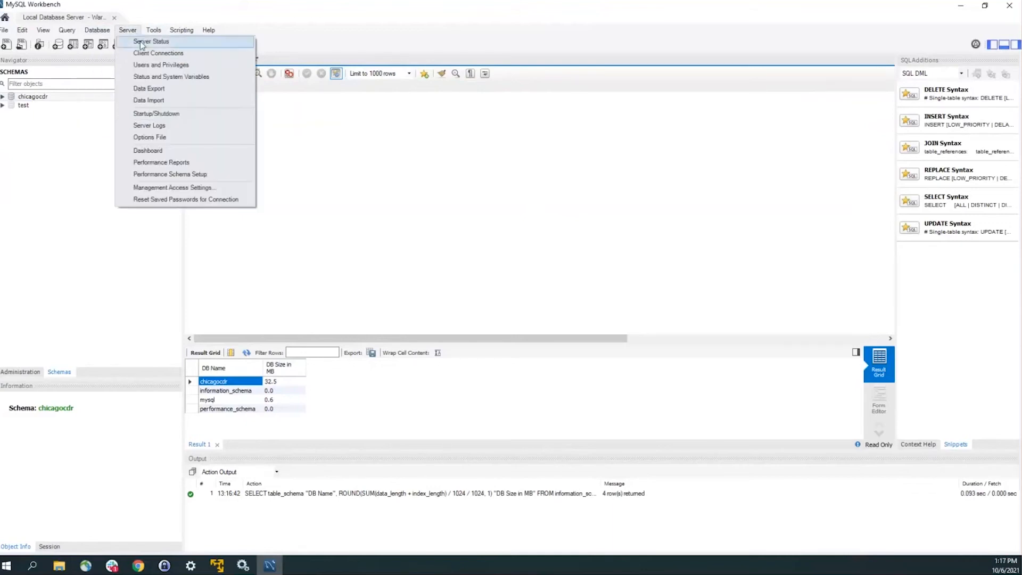
pyautogui.click(146, 88)
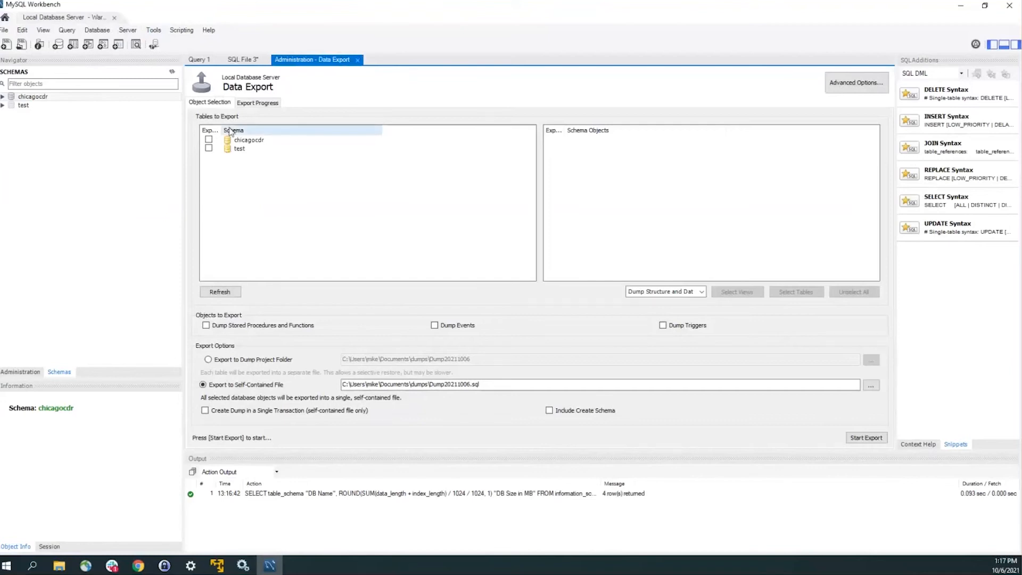
# Step: Tick chicagocdr with all 26 tables and keep 'Dump Structure and Data' selected
pyautogui.click(209, 139)
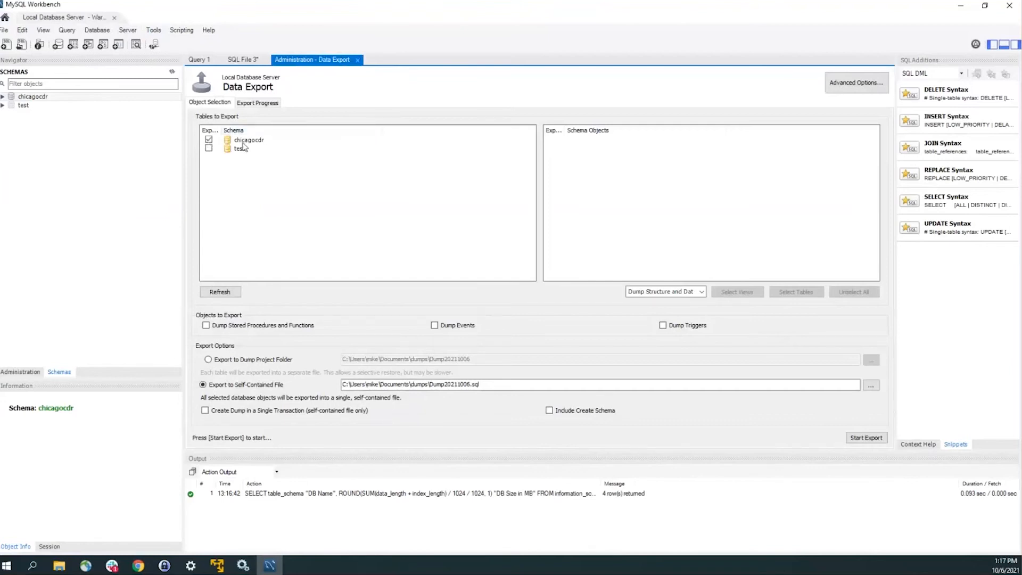
pyautogui.click(276, 140)
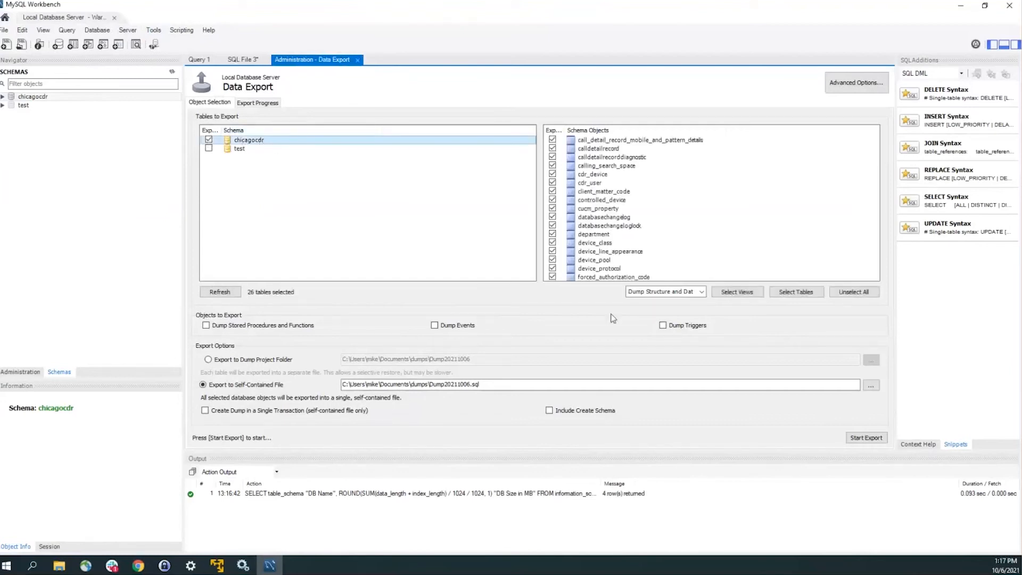
pyautogui.scroll(-1, 617, 160)
pyautogui.scroll(1, 615, 160)
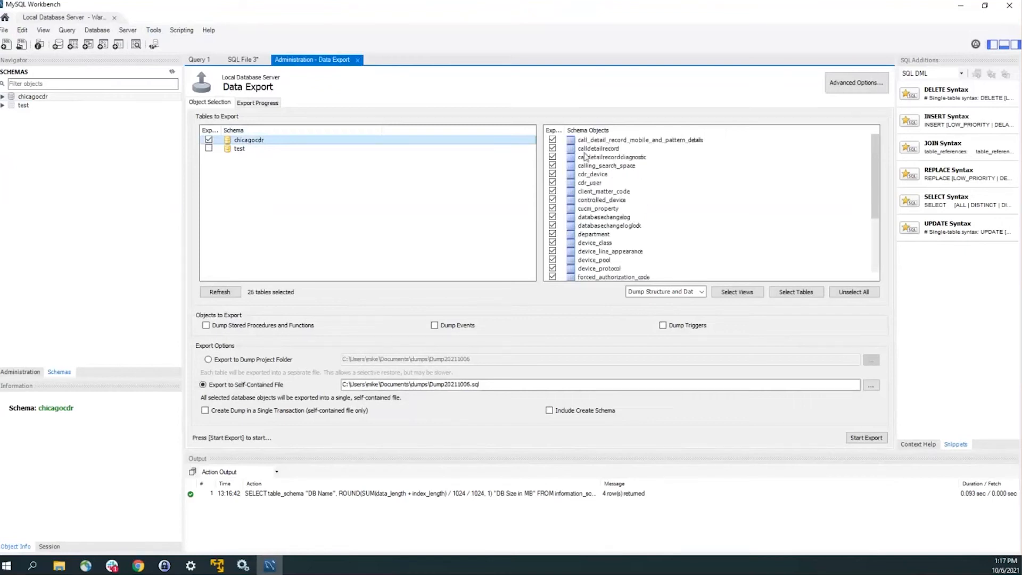
pyautogui.click(650, 294)
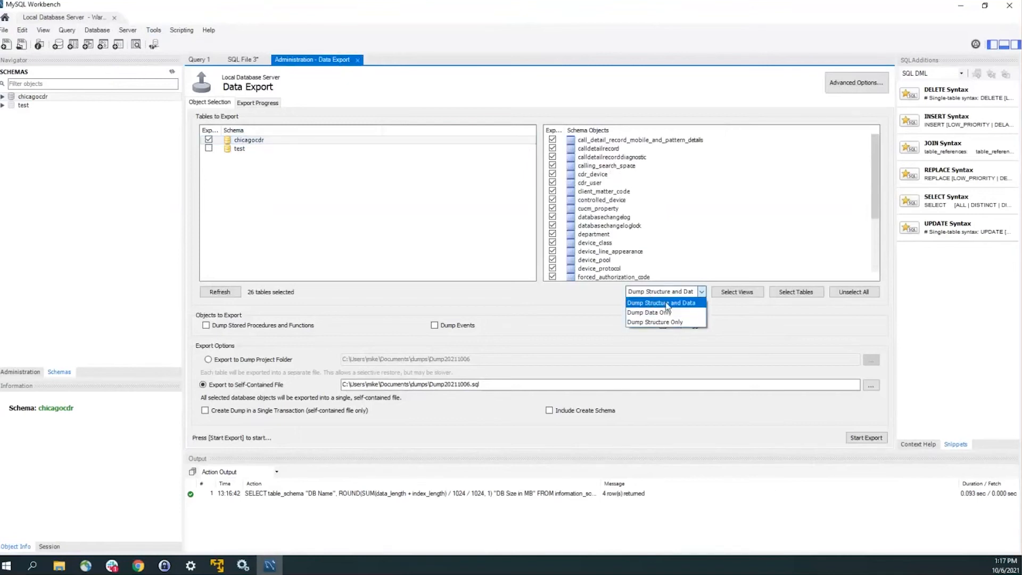
pyautogui.click(661, 303)
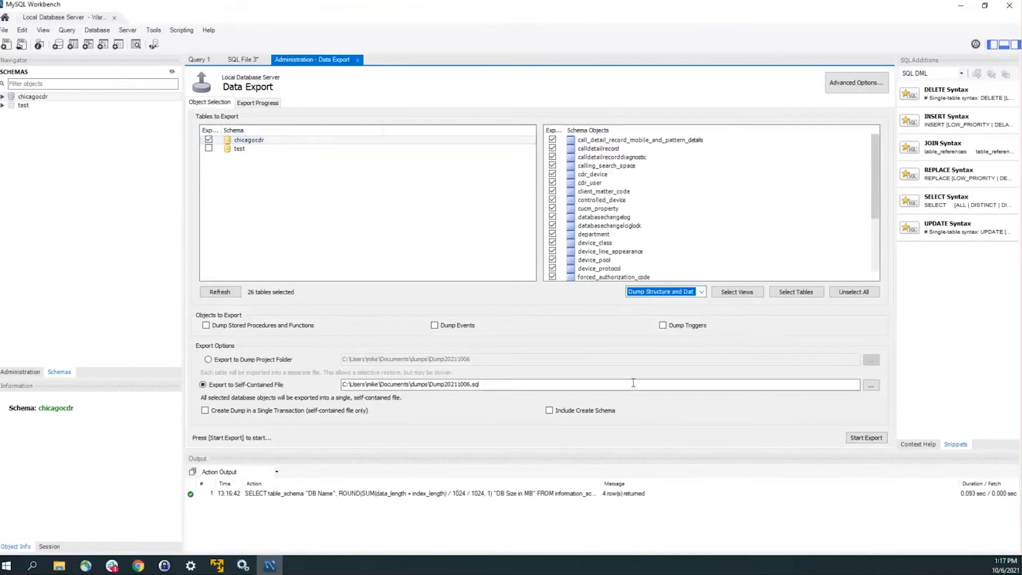
# Step: Set the export file to ChicagoCDR.sql in the Desktop's MySQL folder
pyautogui.click(874, 388)
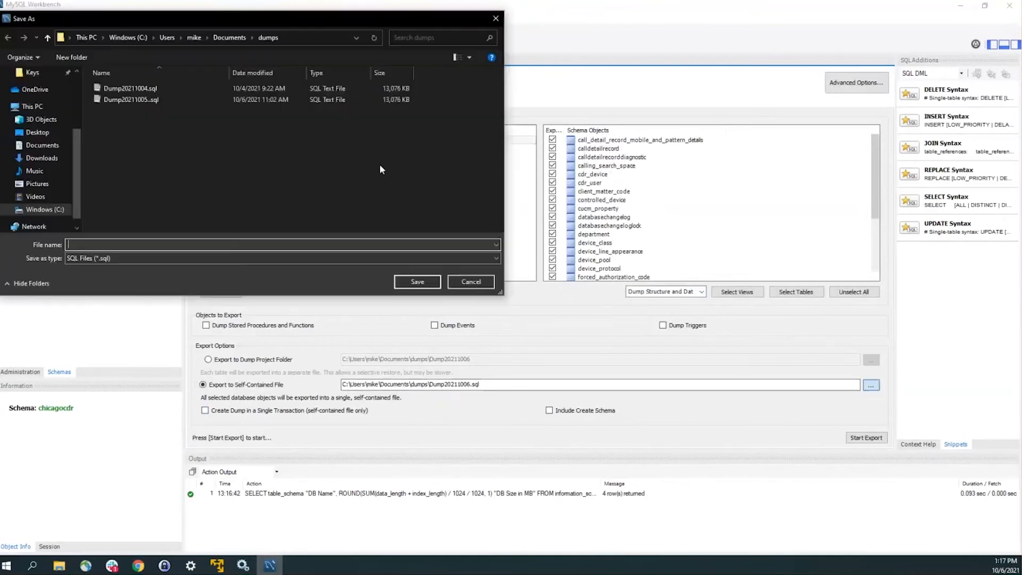
pyautogui.click(37, 132)
pyautogui.doubleClick(130, 144)
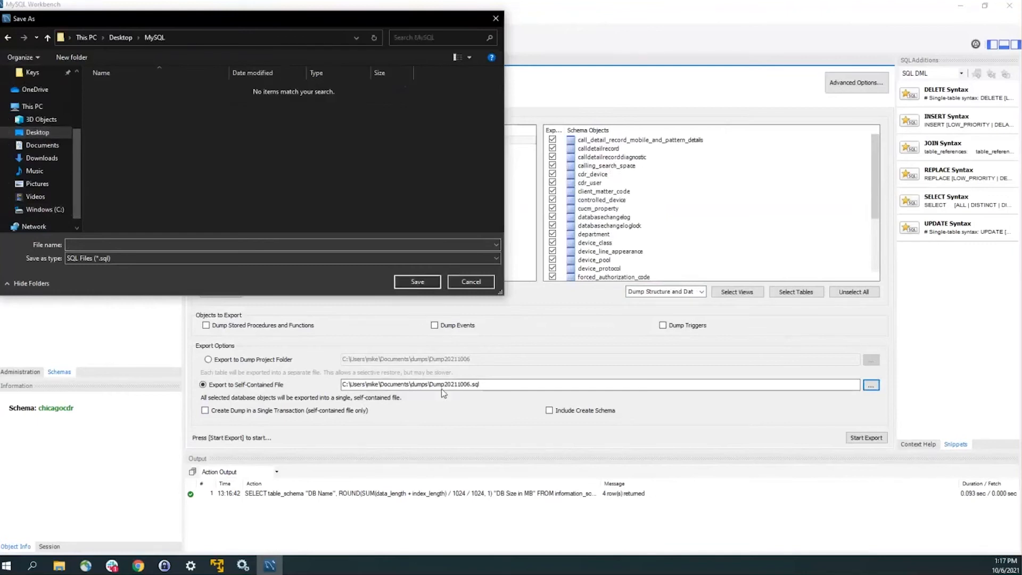
pyautogui.click(320, 243)
pyautogui.write('CHicago')
pyautogui.hotkey('ctrl', 'a')
pyautogui.write('ChicagoCDR')
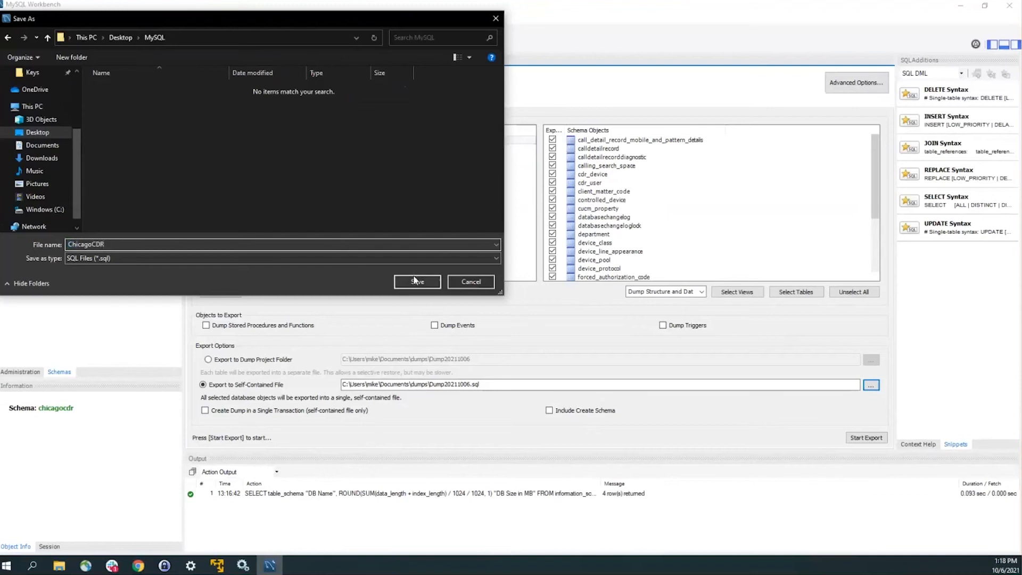
pyautogui.click(414, 281)
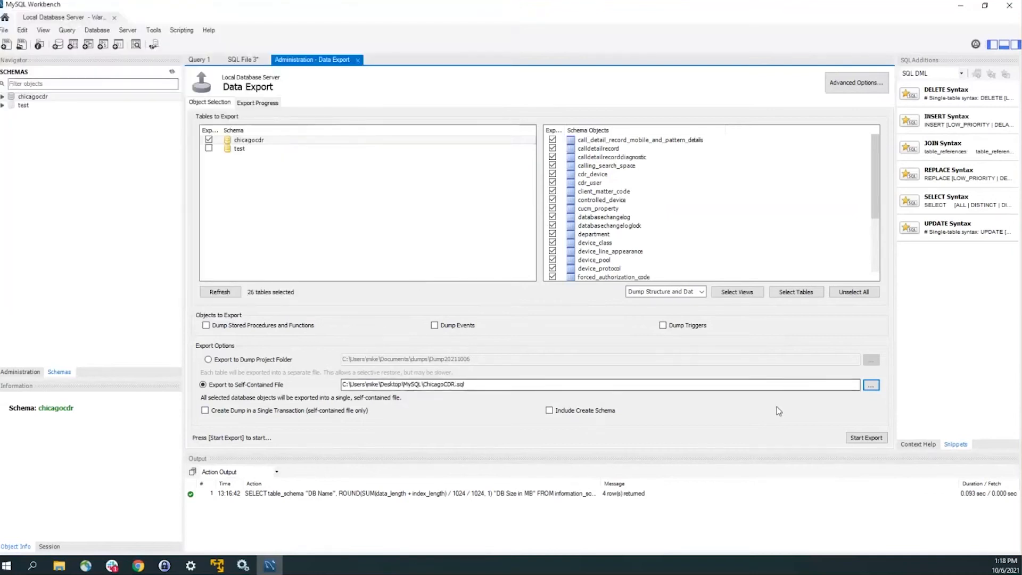
# Step: Export the 26 chicagocdr tables despite the version mismatch warning and review the mysqldump log
pyautogui.click(868, 439)
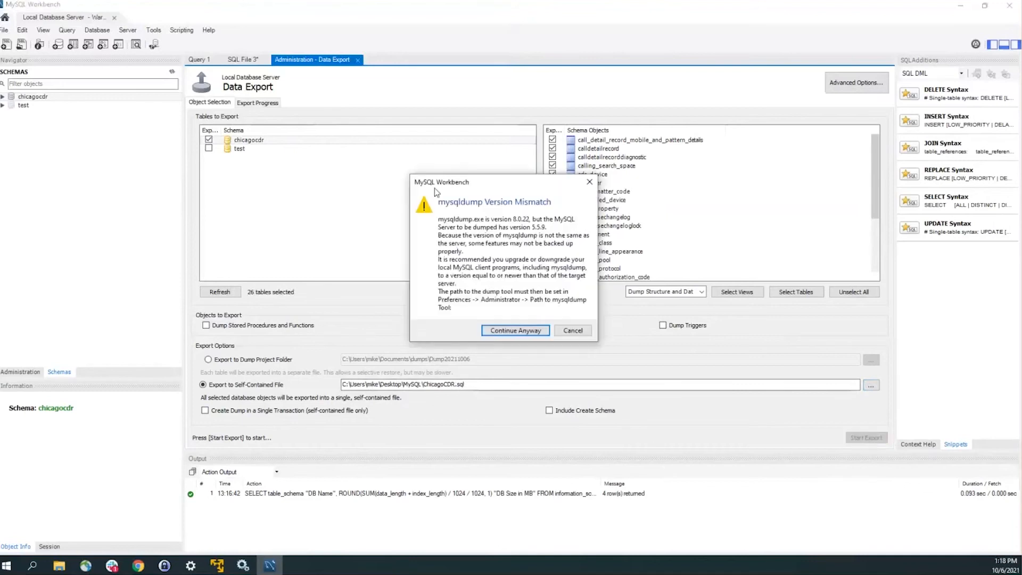
pyautogui.click(525, 330)
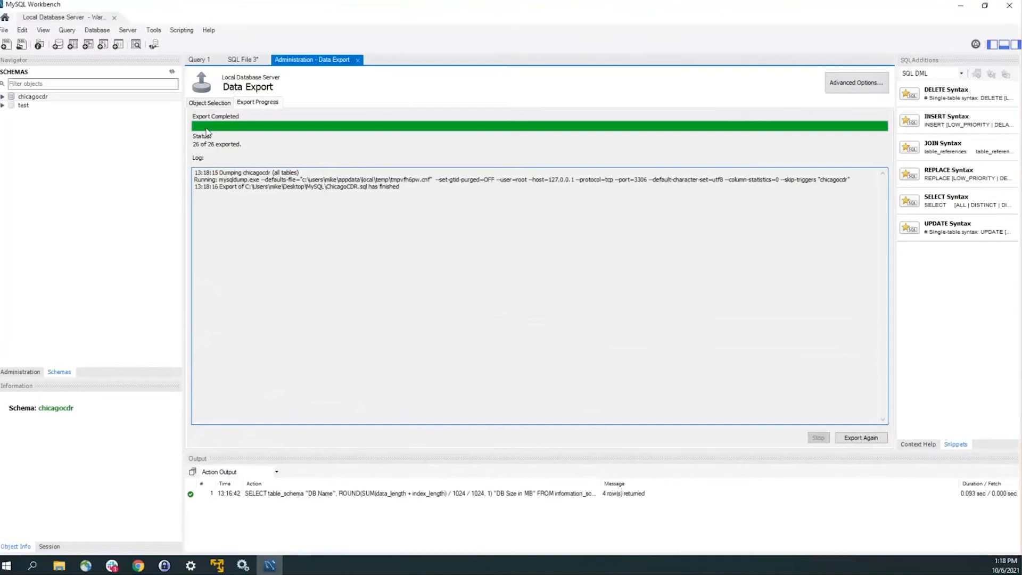
pyautogui.moveTo(194, 180); pyautogui.dragTo(514, 181)
pyautogui.click(195, 179)
pyautogui.keyDown('shift'); pyautogui.click(786, 180); pyautogui.keyUp('shift')
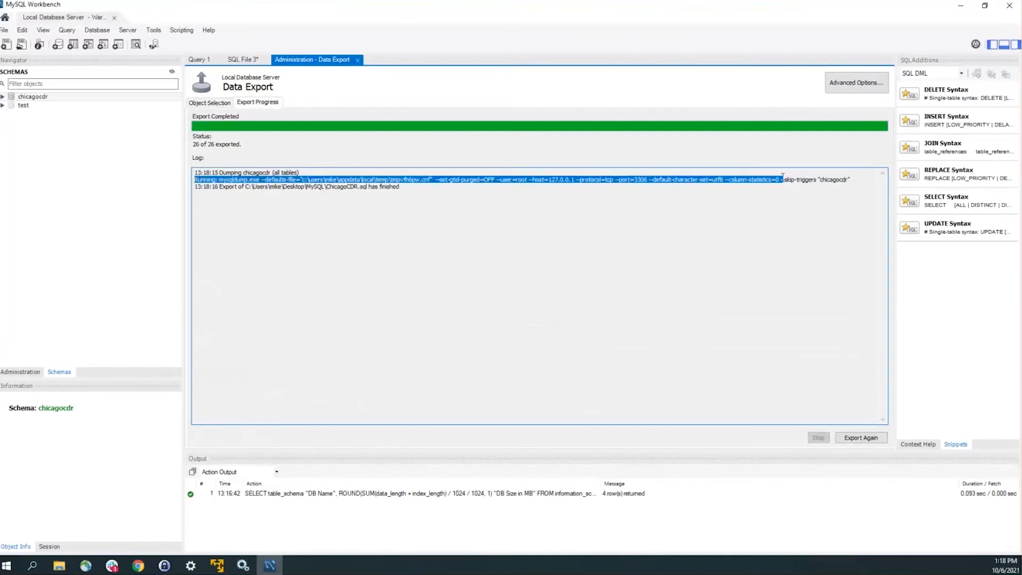
pyautogui.moveTo(300, 173); pyautogui.dragTo(851, 180)
pyautogui.click(221, 180)
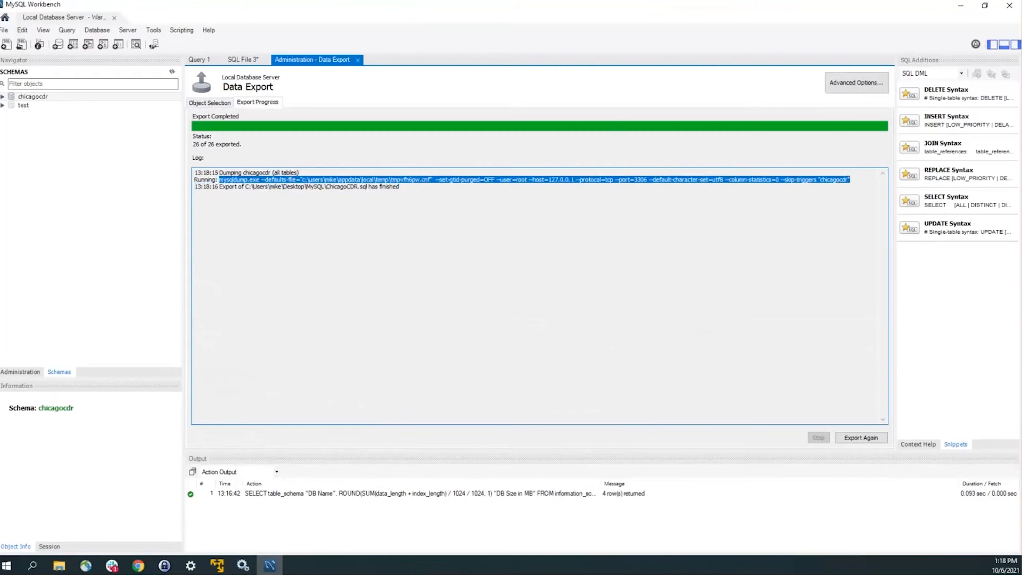
pyautogui.click(539, 277)
pyautogui.hotkey('alt', 'Tab')
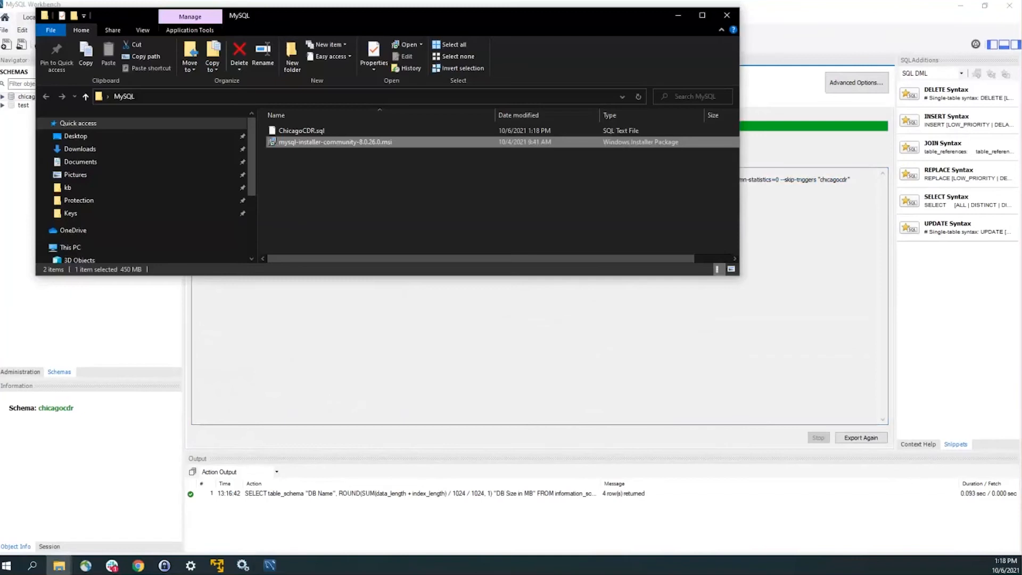
pyautogui.click(304, 132)
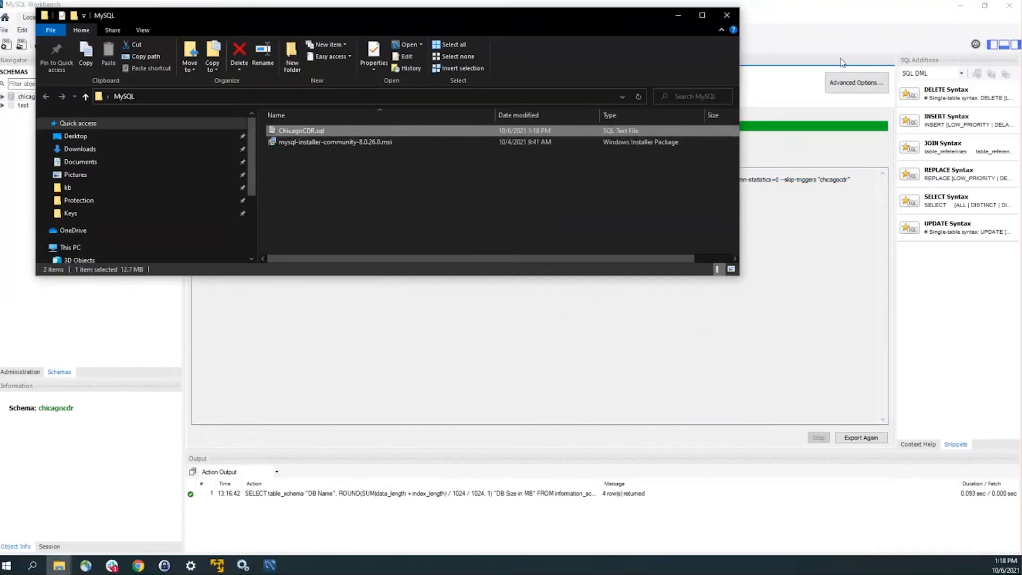
pyautogui.hotkey('alt', 'Tab')
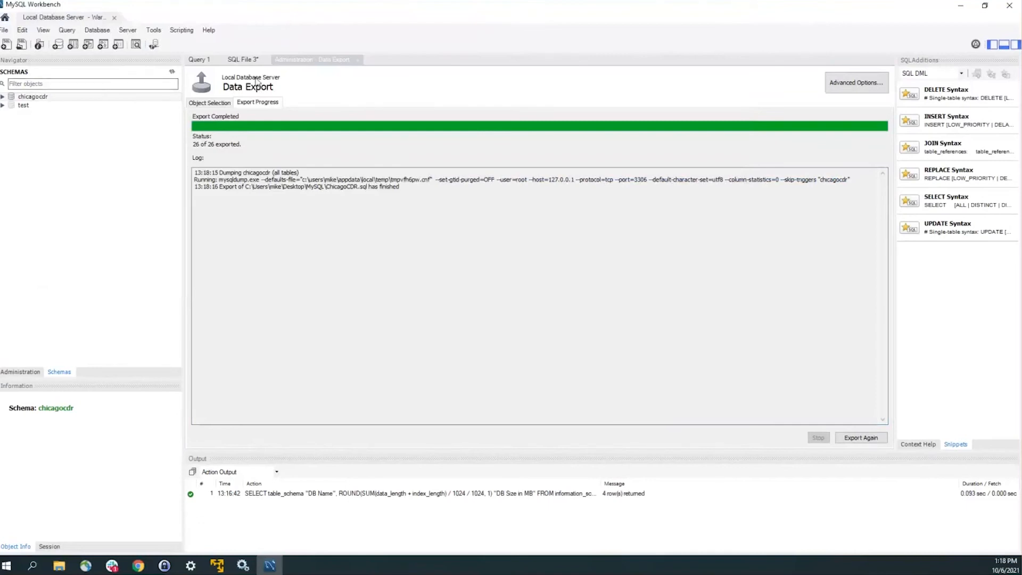
# Step: Connect to the Local Database Server 8.0 from the saved connections page
pyautogui.click(6, 17)
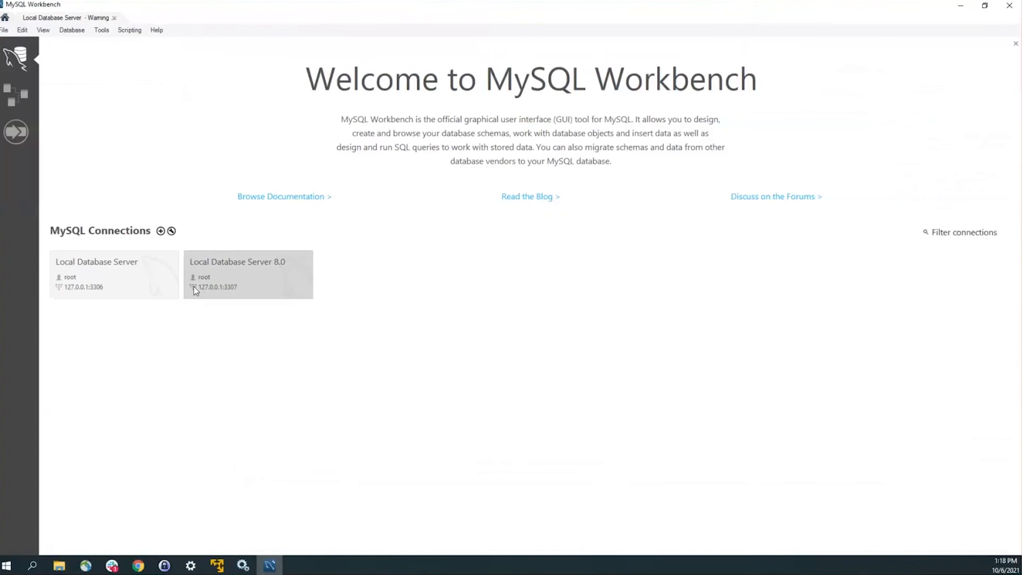
pyautogui.click(266, 272)
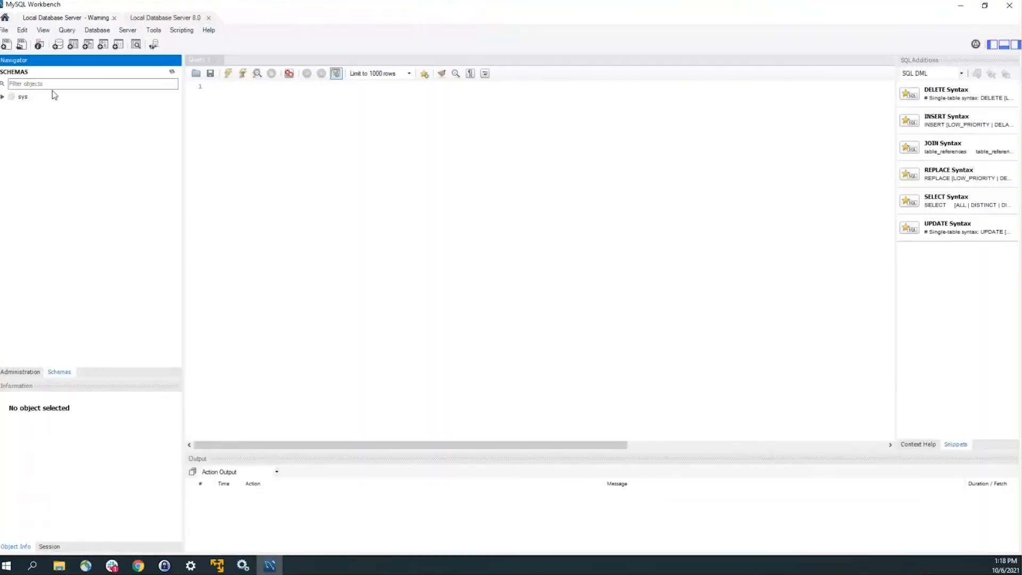
pyautogui.click(5, 99)
pyautogui.click(3, 97)
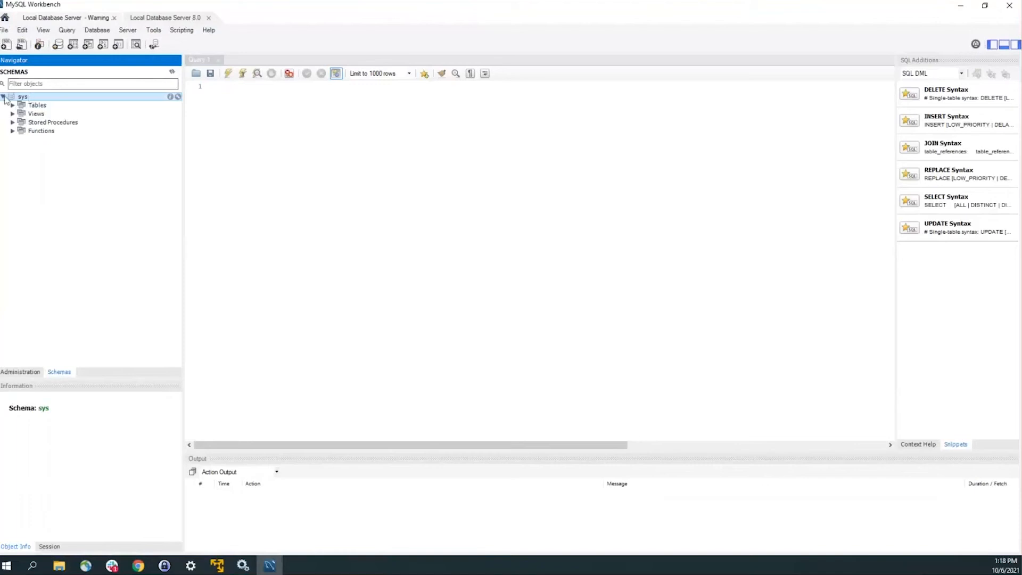
pyautogui.click(3, 97)
# Step: Open Data Import and point it at the Desktop\MySQL dump folder containing chicagocdr
pyautogui.click(129, 31)
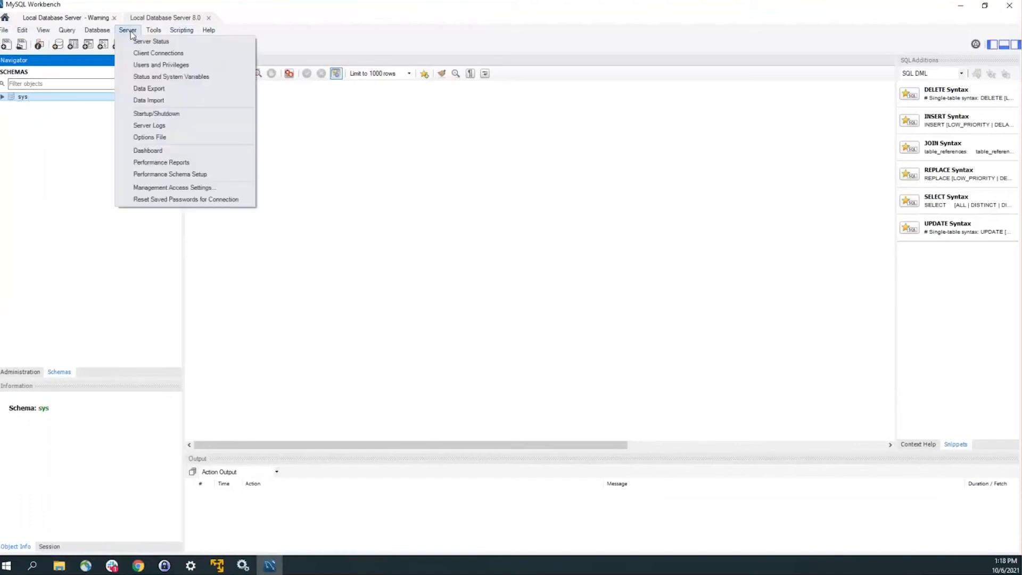
pyautogui.click(158, 105)
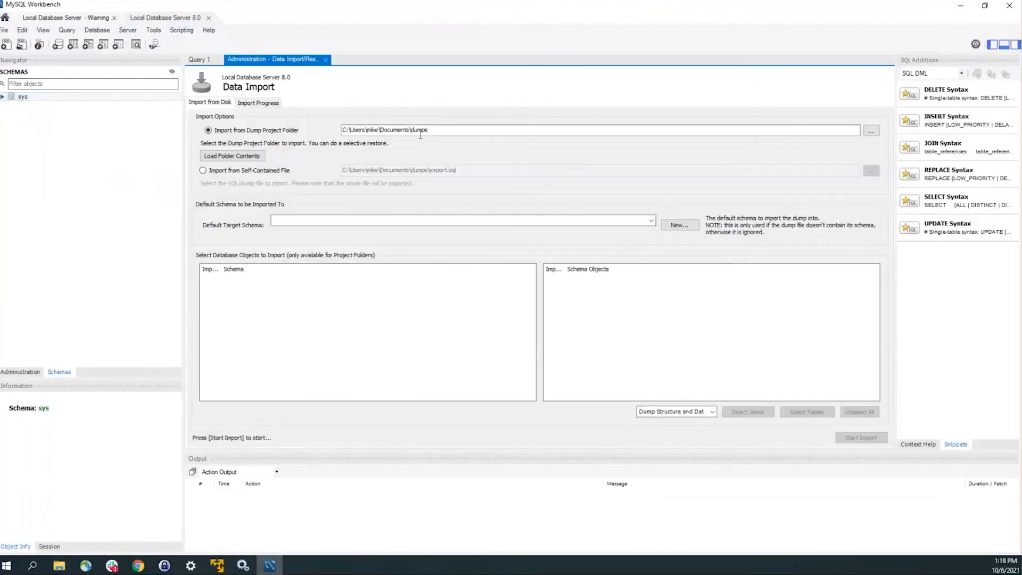
pyautogui.click(871, 131)
pyautogui.click(447, 273)
pyautogui.click(445, 295)
pyautogui.click(484, 317)
pyautogui.click(515, 381)
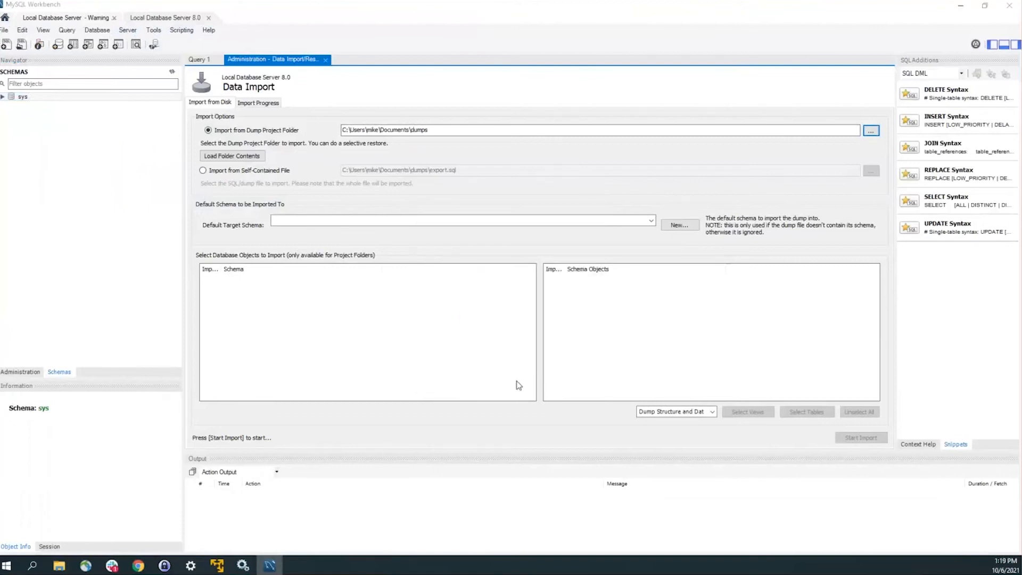
pyautogui.click(223, 158)
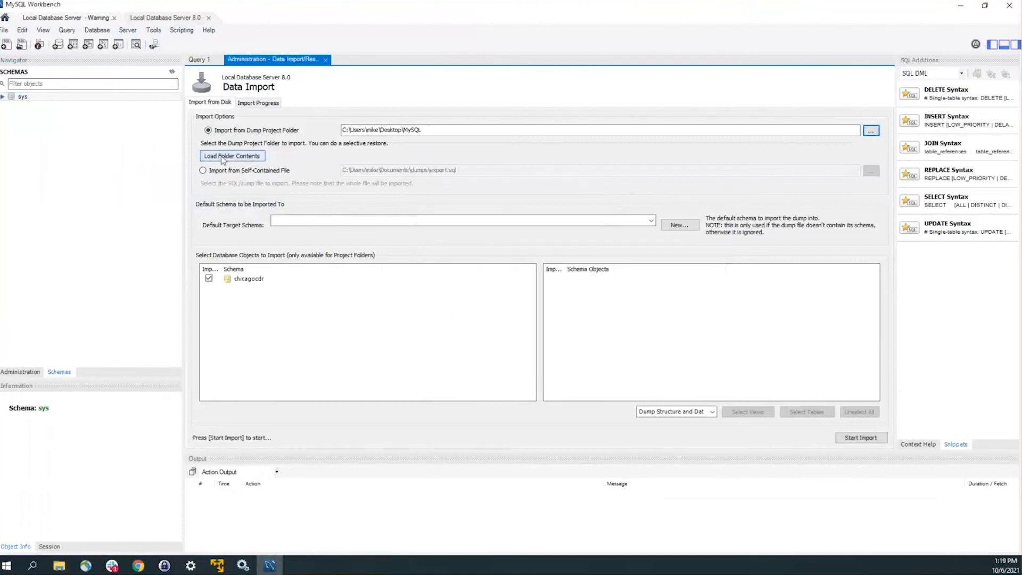
pyautogui.click(239, 280)
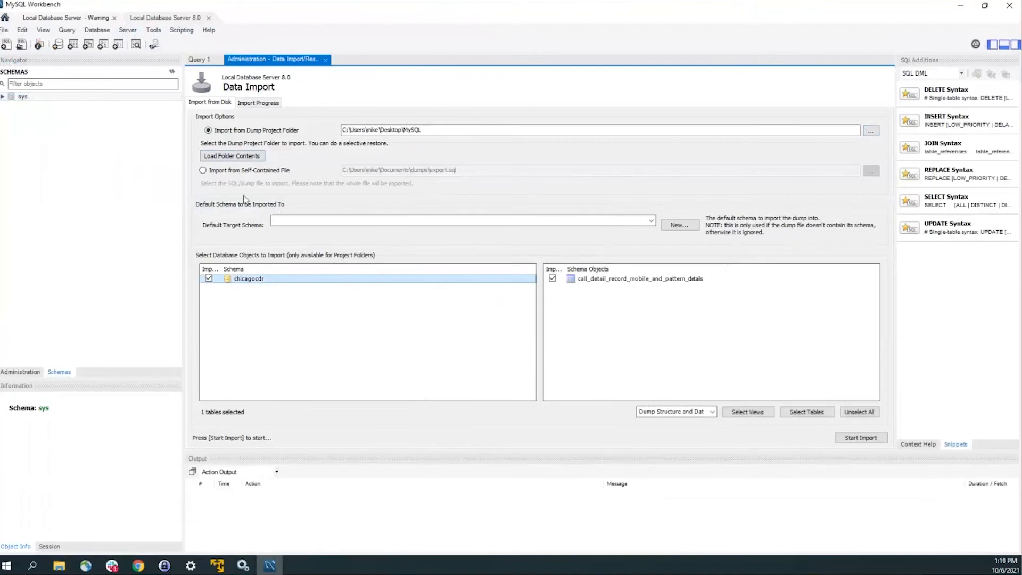
# Step: Create a new target schema named chicagocdr and start the import
pyautogui.click(379, 226)
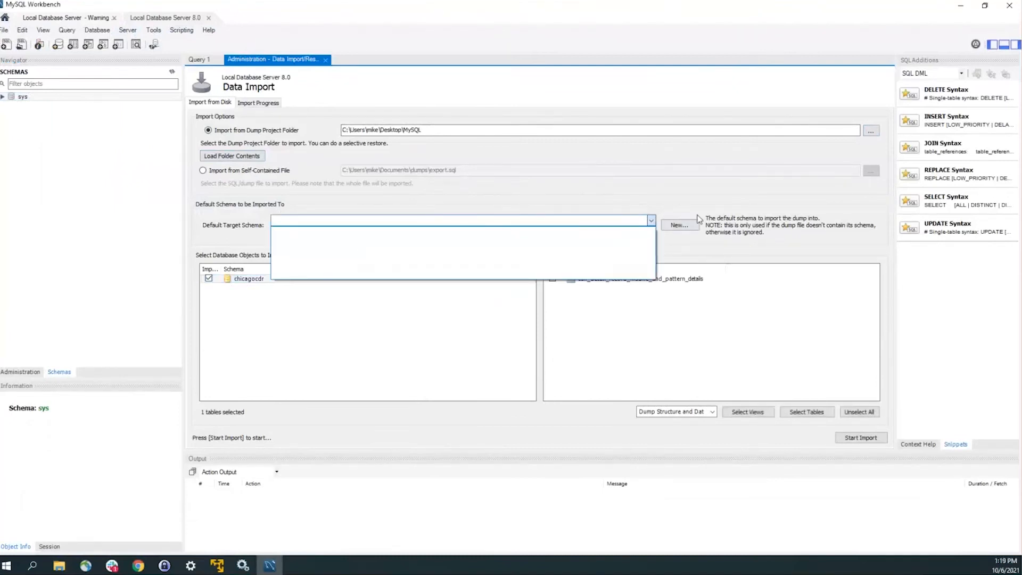
pyautogui.click(677, 225)
pyautogui.click(687, 232)
pyautogui.click(602, 225)
pyautogui.doubleClick(602, 225)
pyautogui.write('chicagocdr')
pyautogui.click(583, 244)
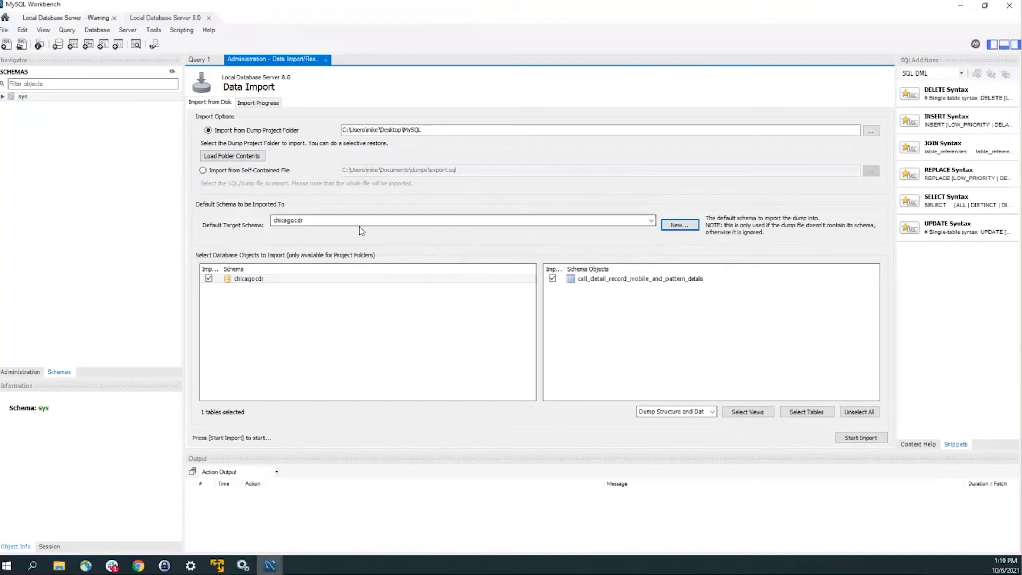
pyautogui.click(857, 438)
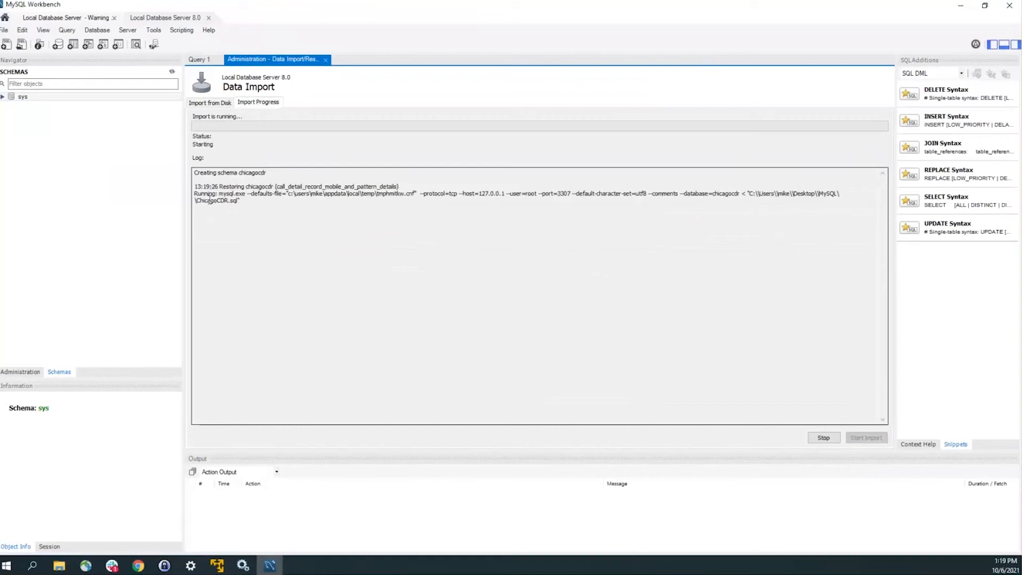
# Step: Review the finished import log and refresh the schema list
pyautogui.moveTo(220, 195); pyautogui.dragTo(264, 195)
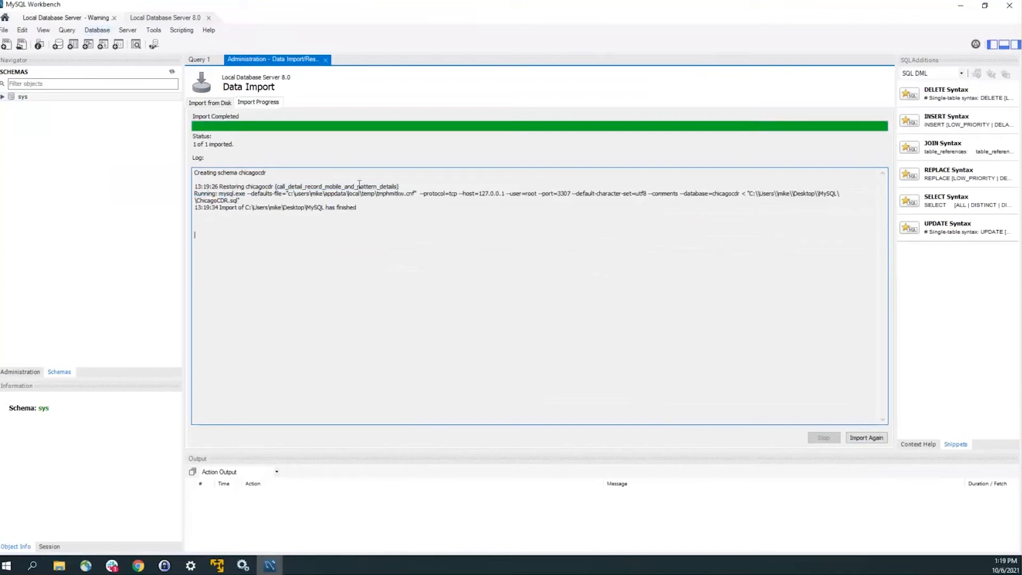
pyautogui.moveTo(323, 179); pyautogui.dragTo(388, 207)
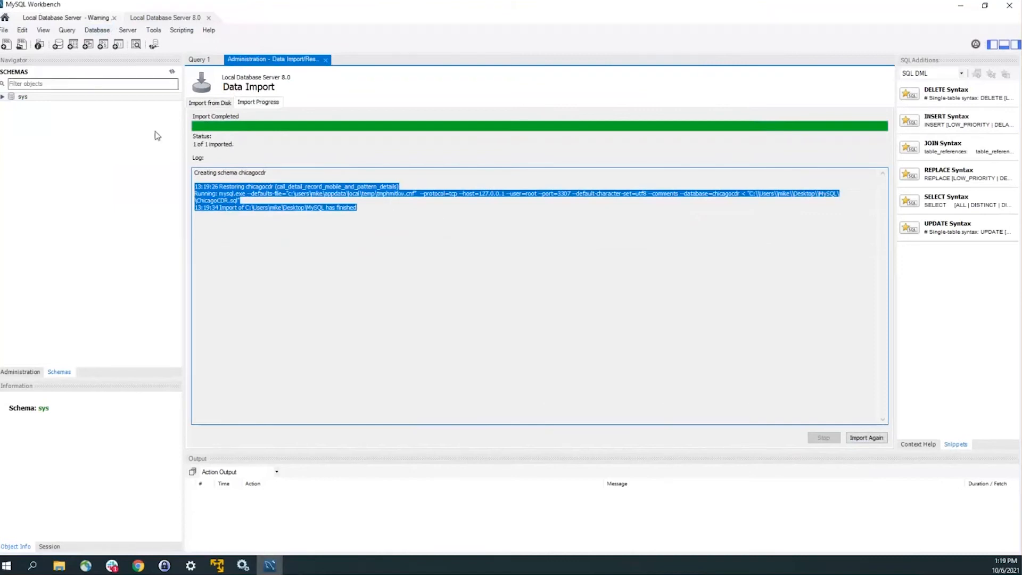
pyautogui.rightClick(123, 139)
pyautogui.click(59, 124)
pyautogui.rightClick(60, 119)
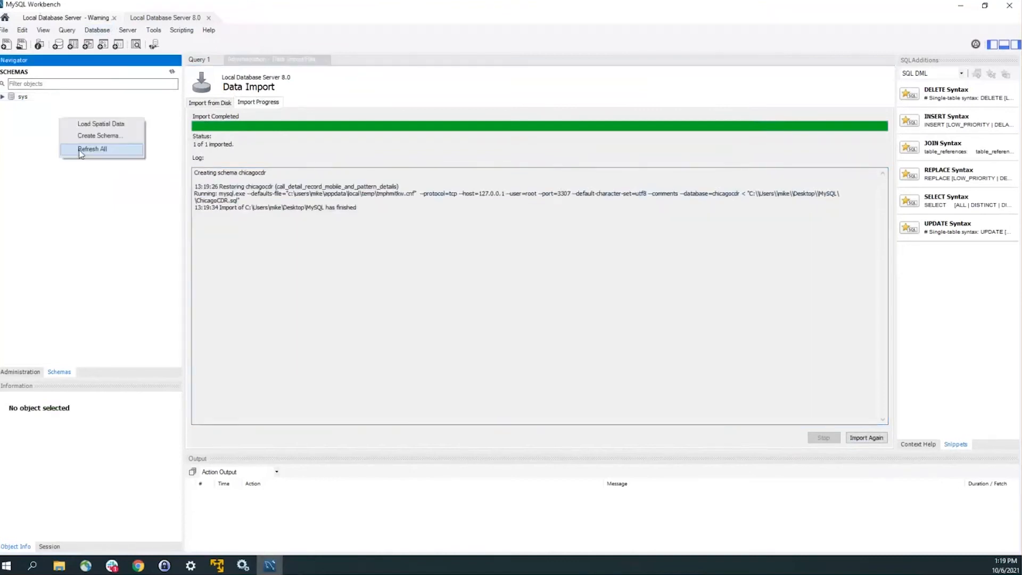
pyautogui.click(80, 150)
# Step: Expand chicagocdr to list its tables and open a blank SQL tab
pyautogui.click(10, 98)
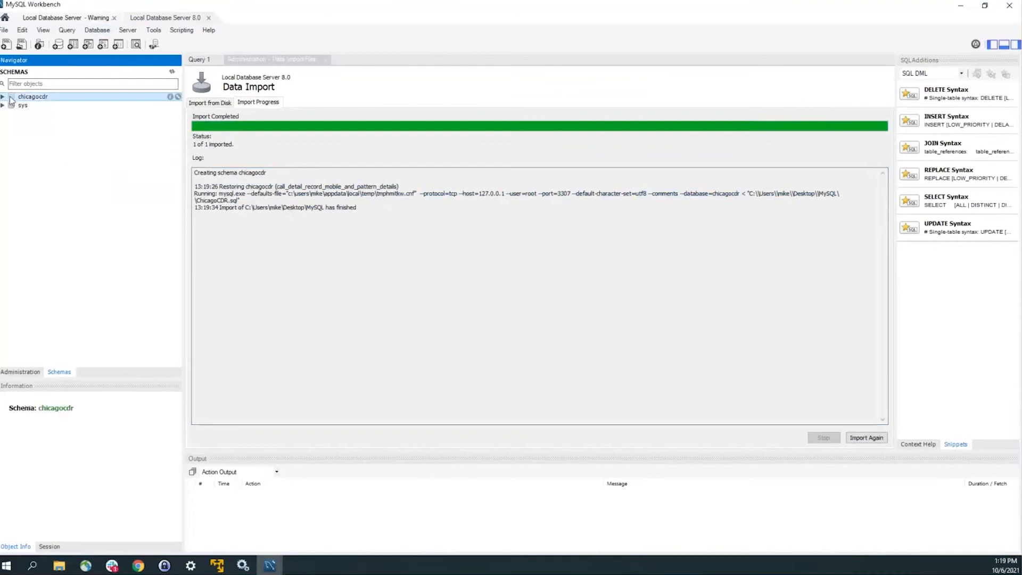
pyautogui.click(3, 97)
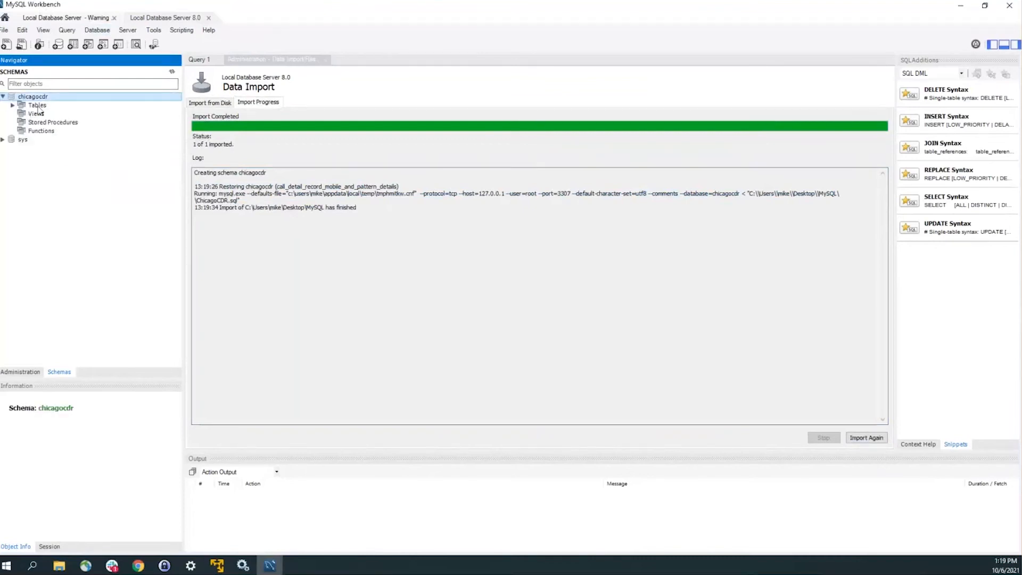
pyautogui.doubleClick(37, 106)
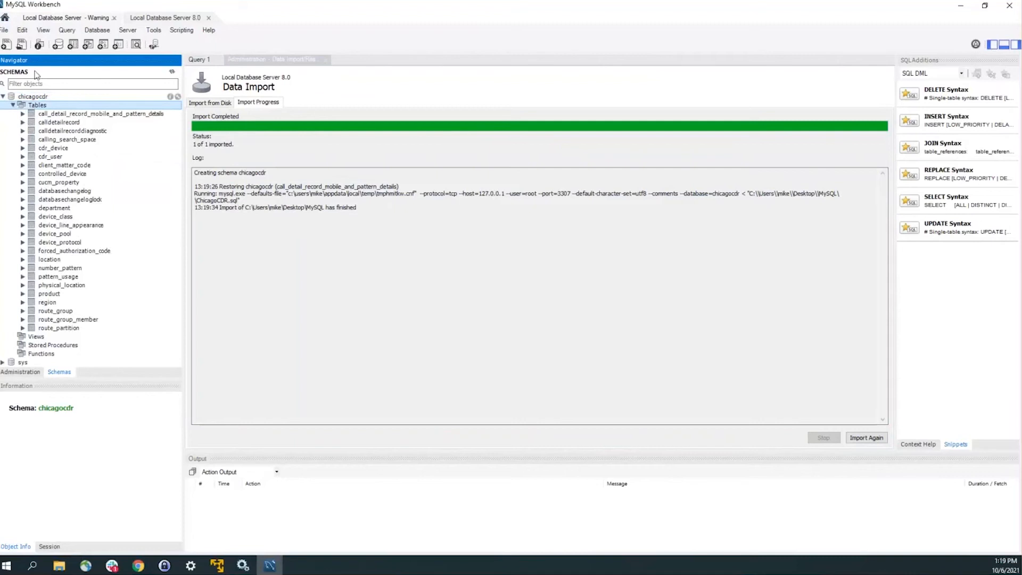
pyautogui.click(6, 45)
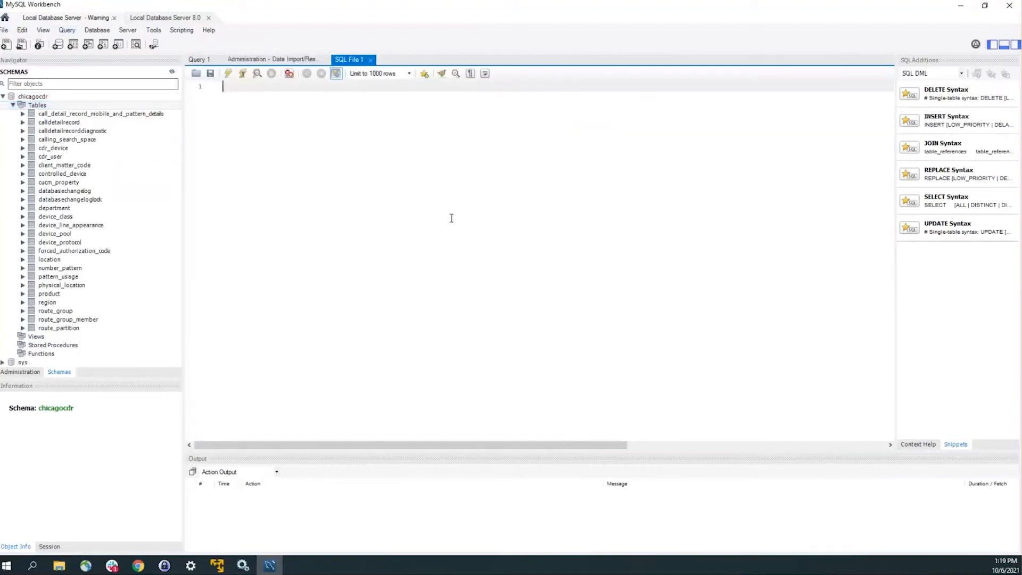
# Step: Run 'use chicagocdr;' and then 'select * from calldetailrecord limit 10;'
pyautogui.write('use chicagocdr;')
pyautogui.hotkey('ctrl', 'Return')
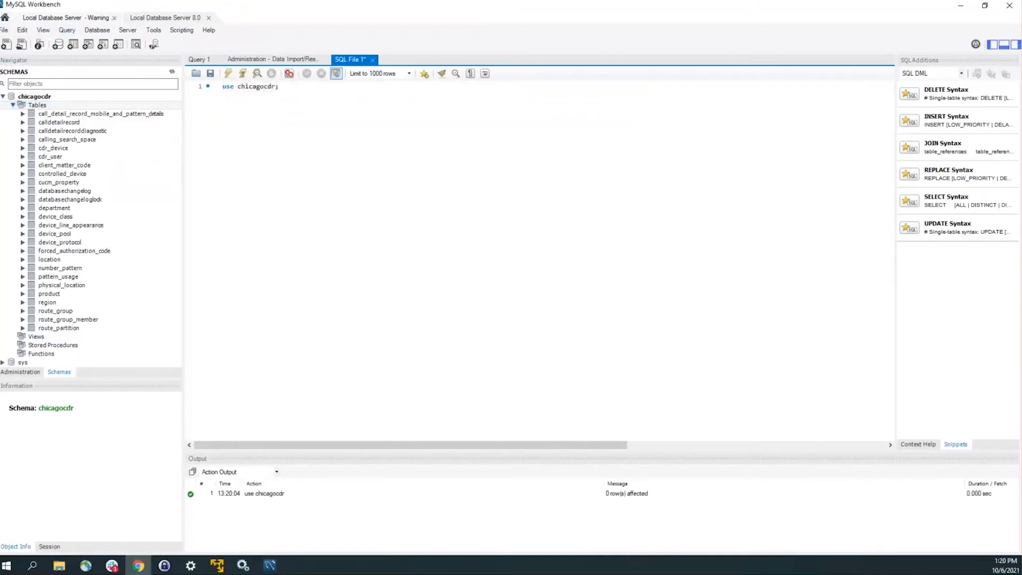
pyautogui.hotkey('ctrl', 'shift', 'Left')
pyautogui.hotkey('ctrl', 'shift', 'Left')
pyautogui.hotkey('ctrl', 'shift', 'Left')
pyautogui.write('s')
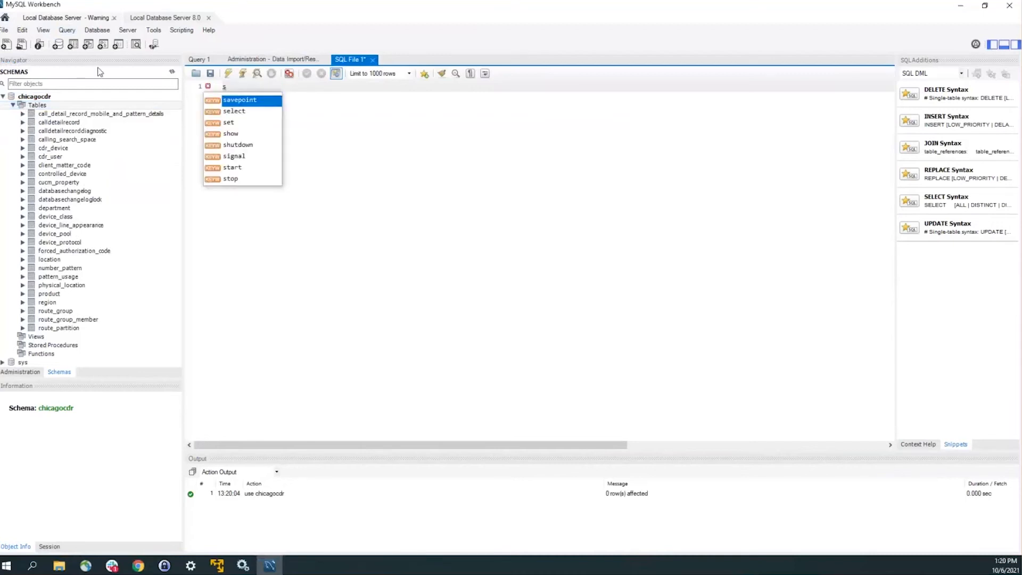
pyautogui.write('elect * from ca')
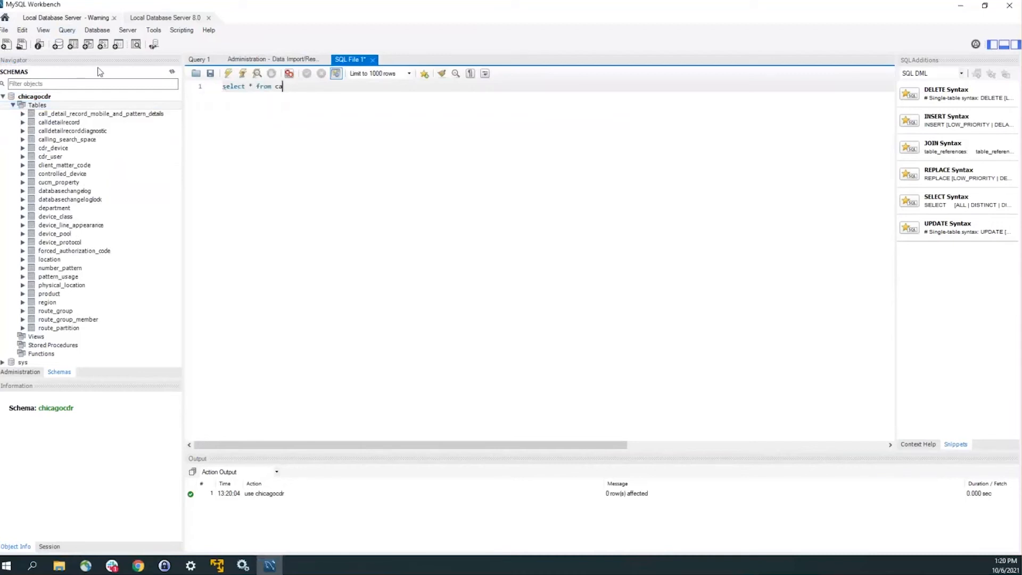
pyautogui.write('lldetailrecord limit 10;')
pyautogui.hotkey('shift', 'Home')
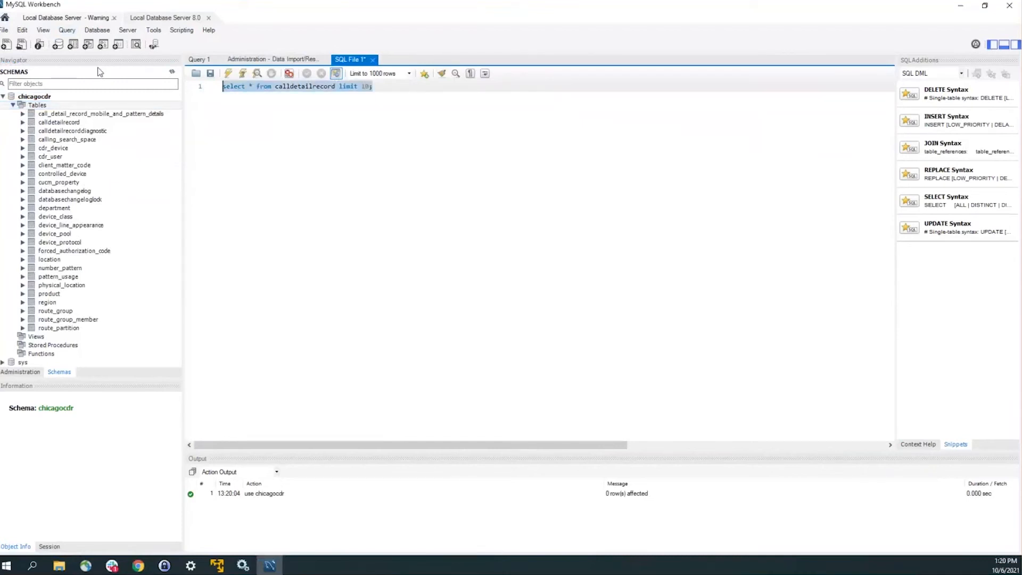
pyautogui.hotkey('ctrl', 'Return')
# Step: Inspect the 10 returned rows, then minimize Workbench
pyautogui.moveTo(320, 383); pyautogui.dragTo(421, 405)
pyautogui.click(422, 405)
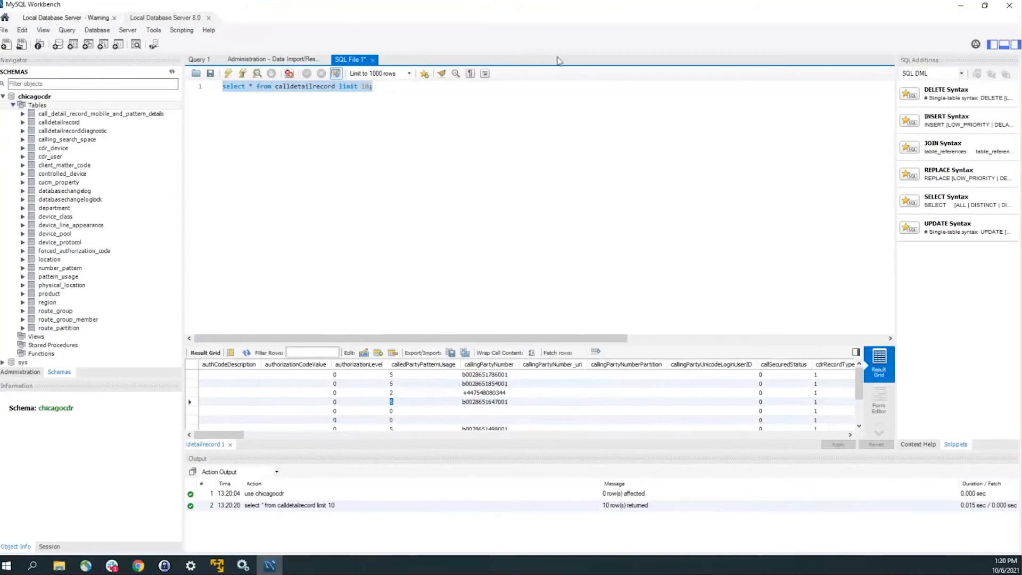
pyautogui.click(960, 7)
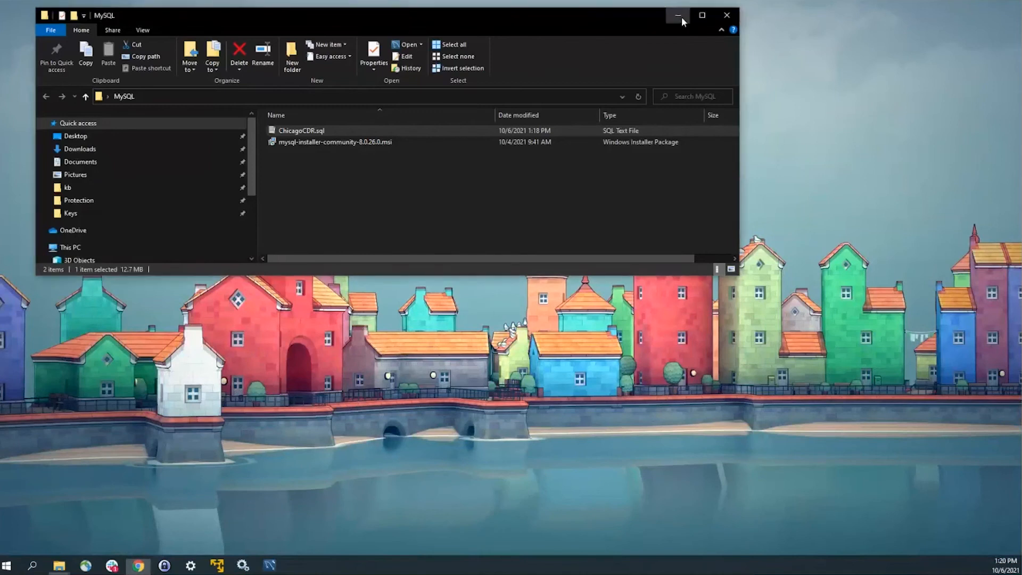
# Step: Minimize the folder window and locate the Variphy Insight service in Windows Services
pyautogui.click(678, 16)
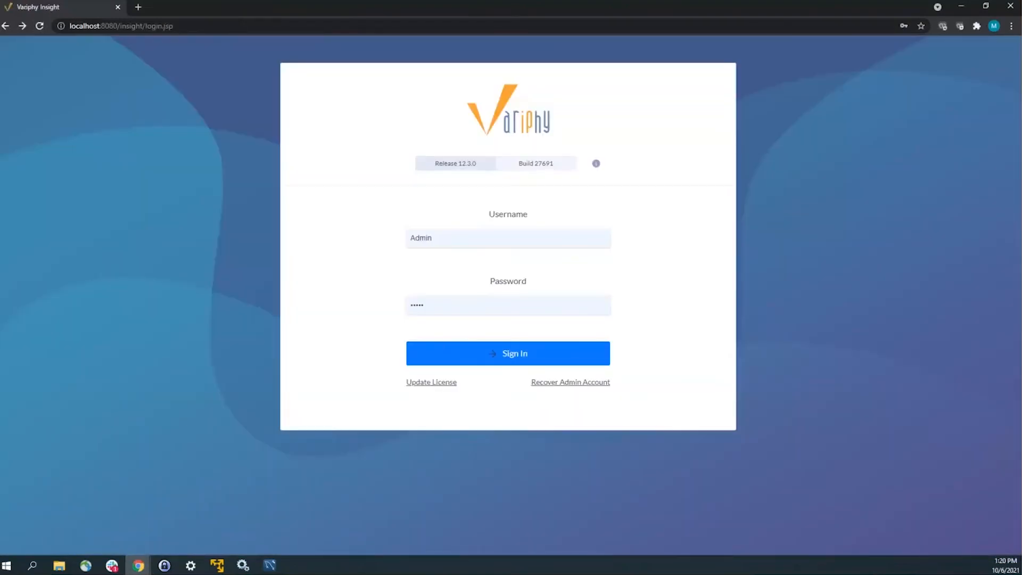
pyautogui.click(242, 565)
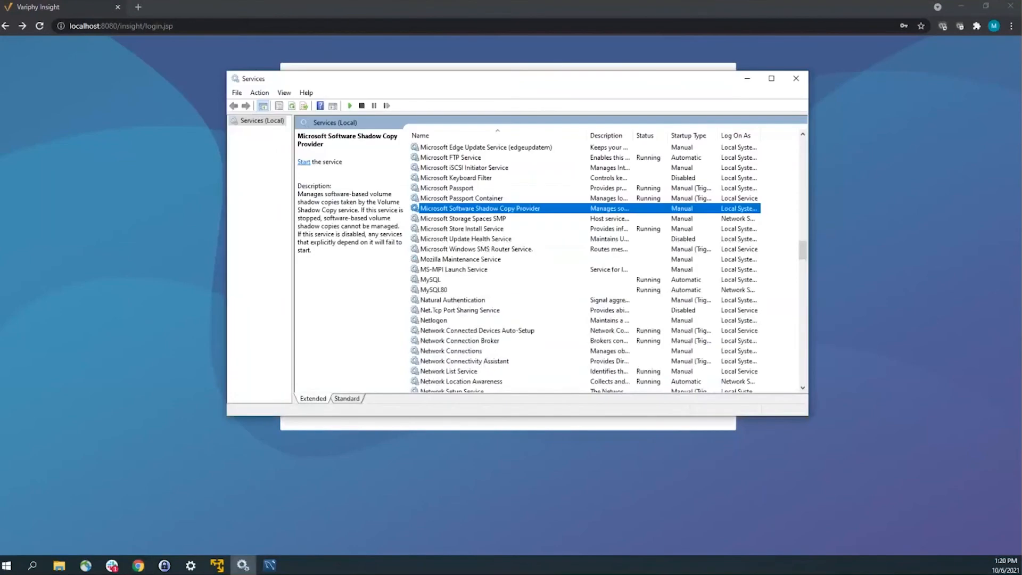
pyautogui.click(451, 228)
pyautogui.press('v')
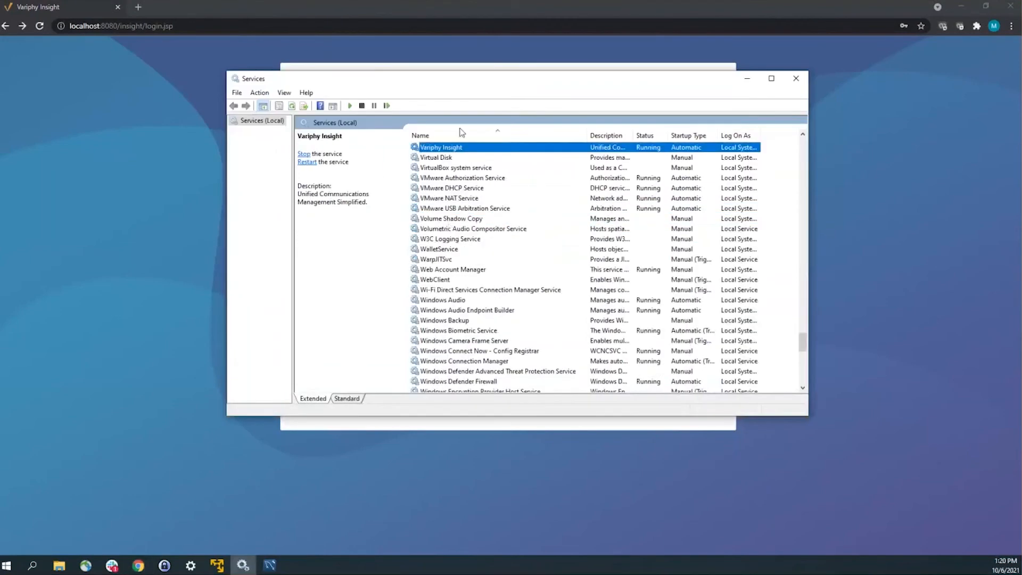
pyautogui.rightClick(459, 149)
# Step: Minimize Services and sign back into Variphy Insight
pyautogui.click(746, 80)
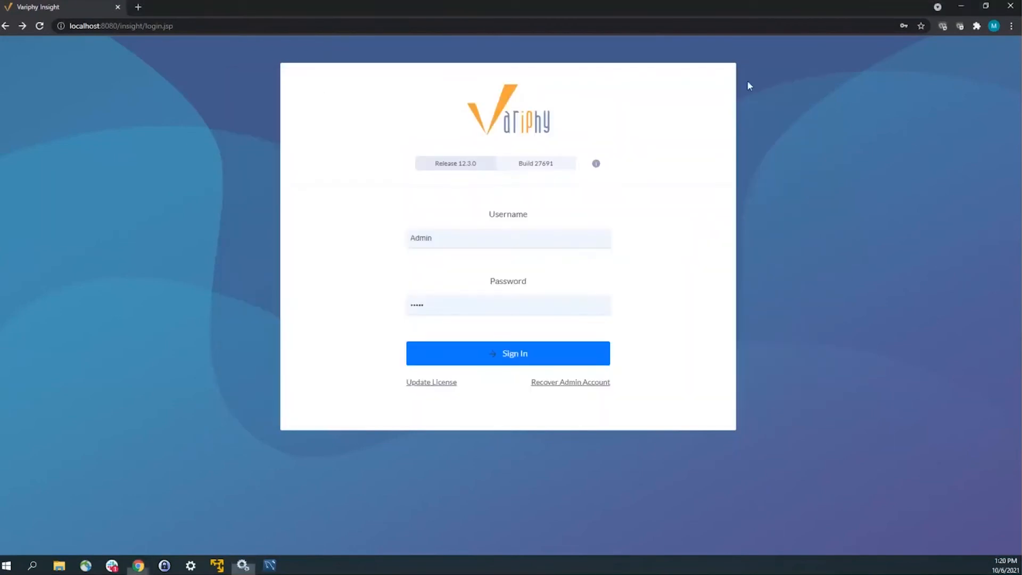
pyautogui.click(521, 353)
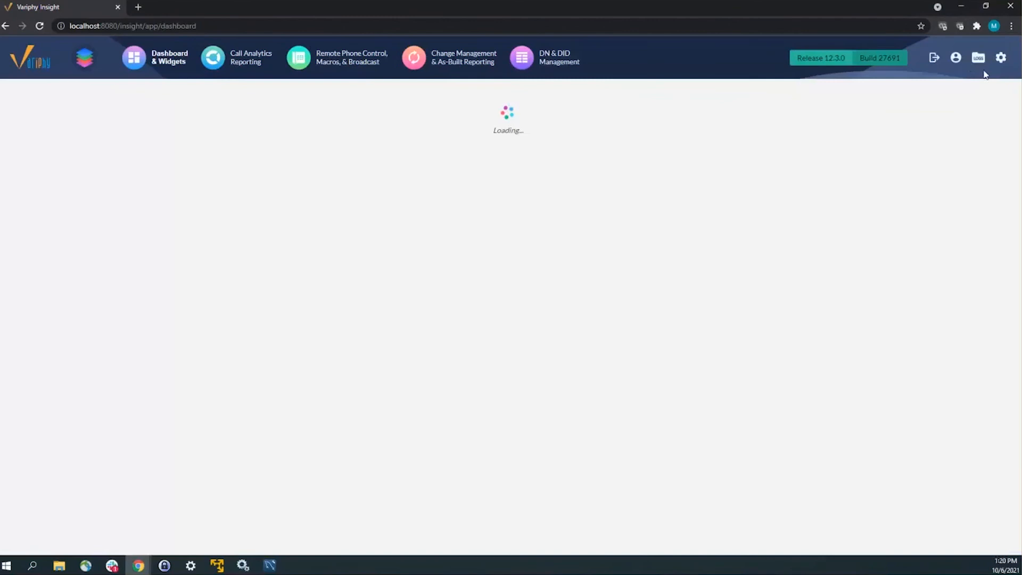
pyautogui.click(1002, 59)
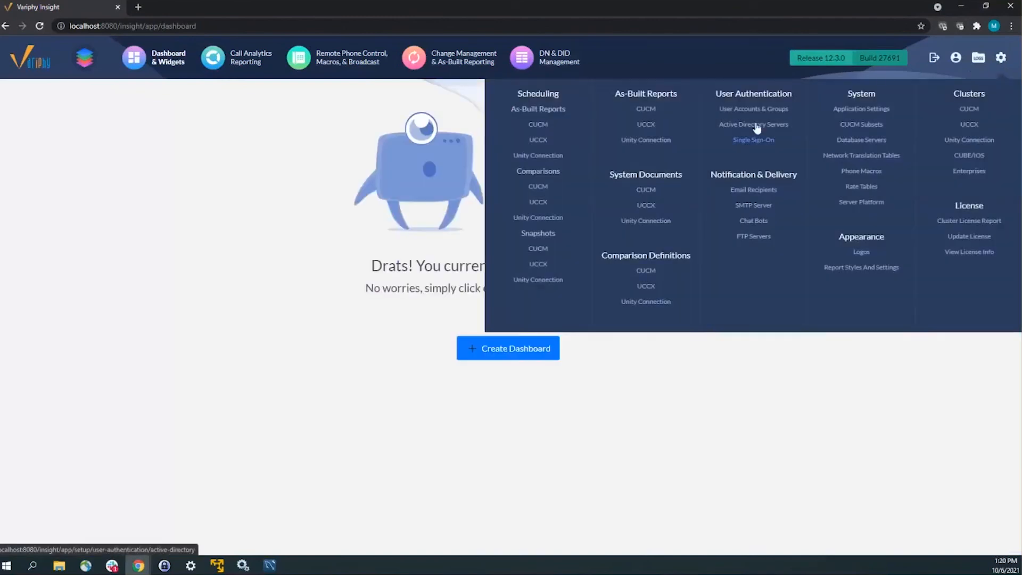
# Step: Change the Local MySQL database server's TCP port from 3306 to 3307 and save it
pyautogui.click(857, 140)
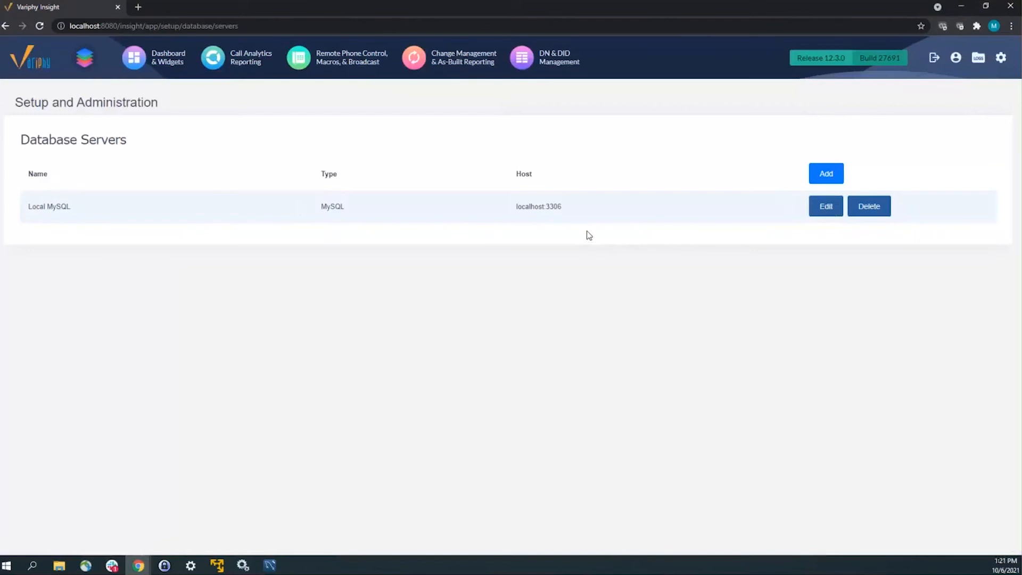
pyautogui.click(820, 213)
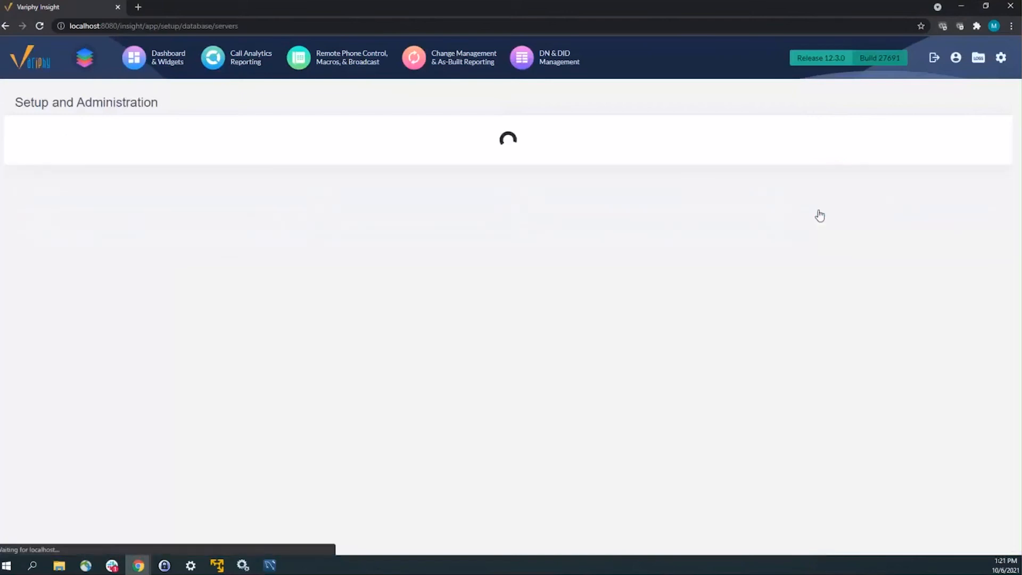
pyautogui.click(366, 292)
pyautogui.press('BackSpace')
pyautogui.click(248, 373)
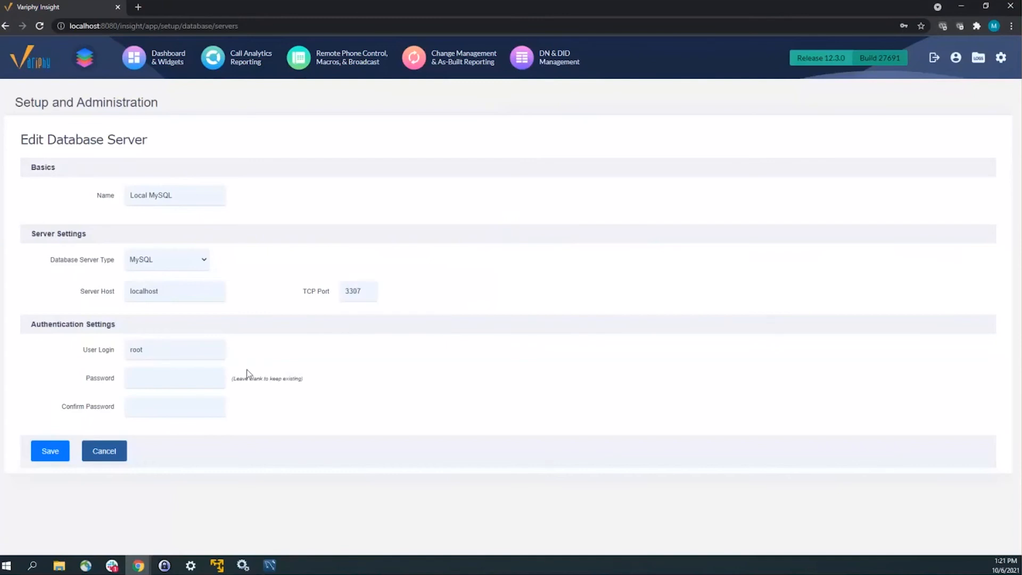
pyautogui.click(161, 378)
pyautogui.click(177, 411)
pyautogui.click(230, 400)
pyautogui.click(43, 451)
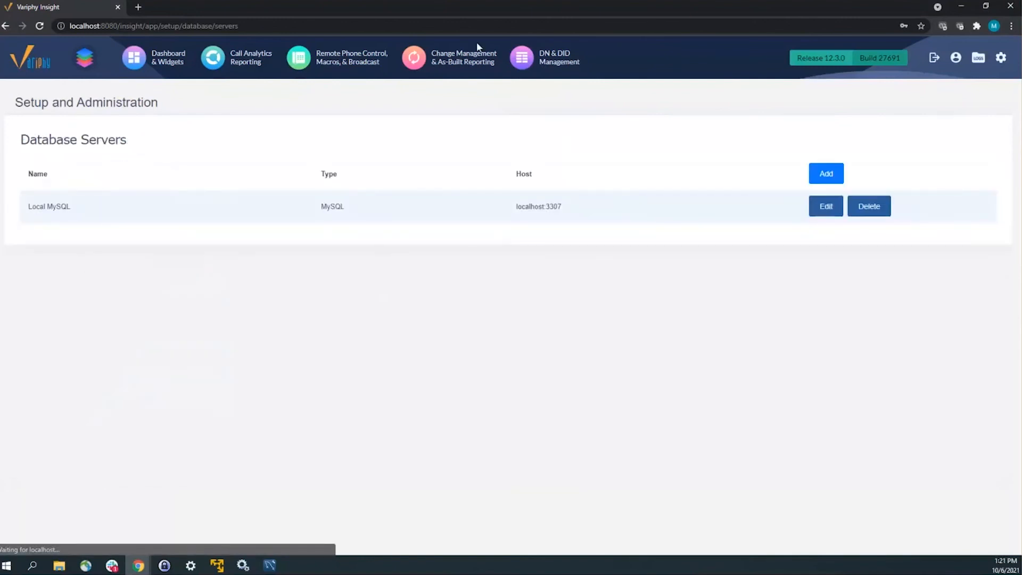
pyautogui.click(1002, 61)
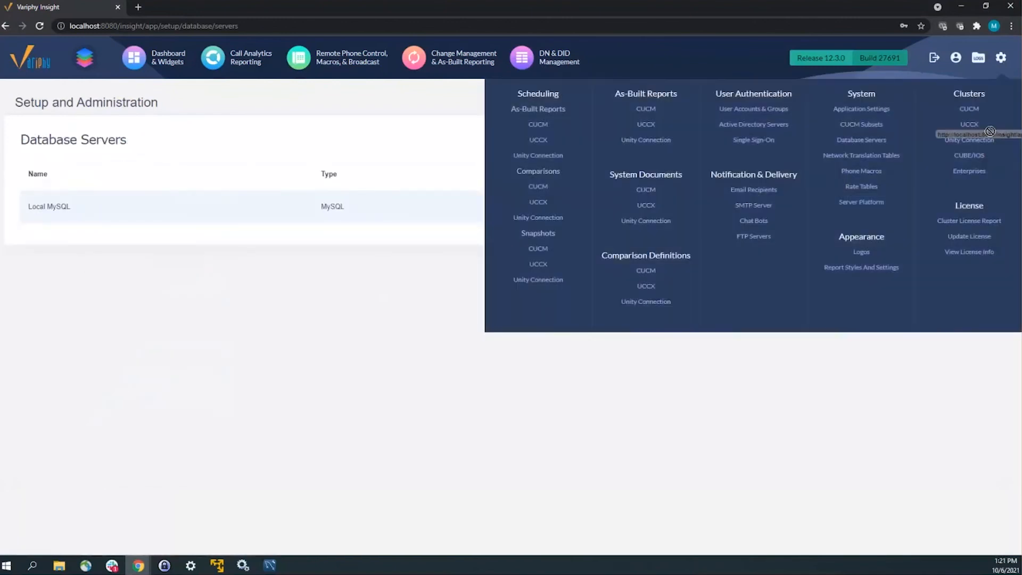
# Step: Restart the Variphy Insight Windows service, then reload the Variphy Insight page
pyautogui.click(969, 109)
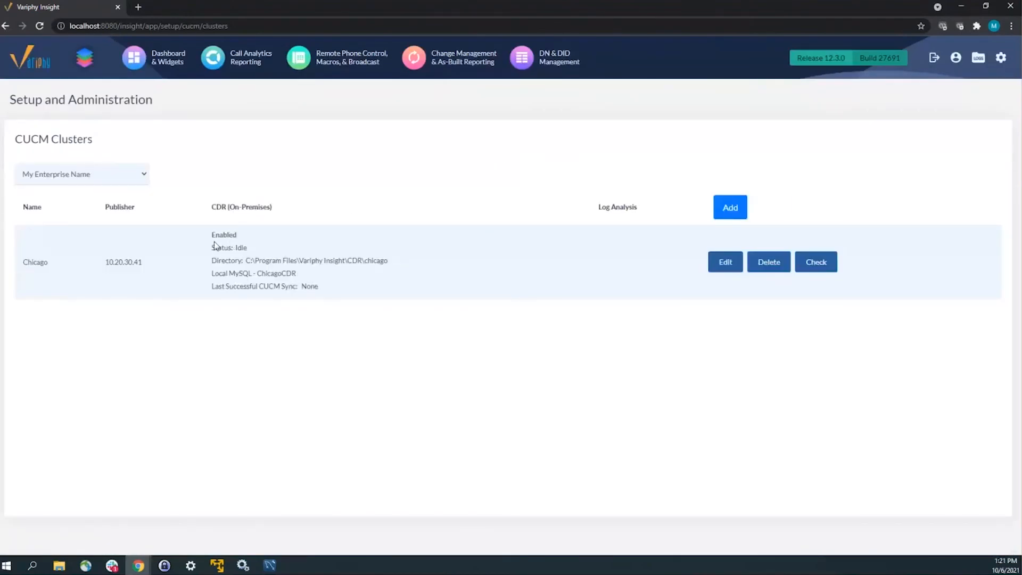
pyautogui.click(249, 572)
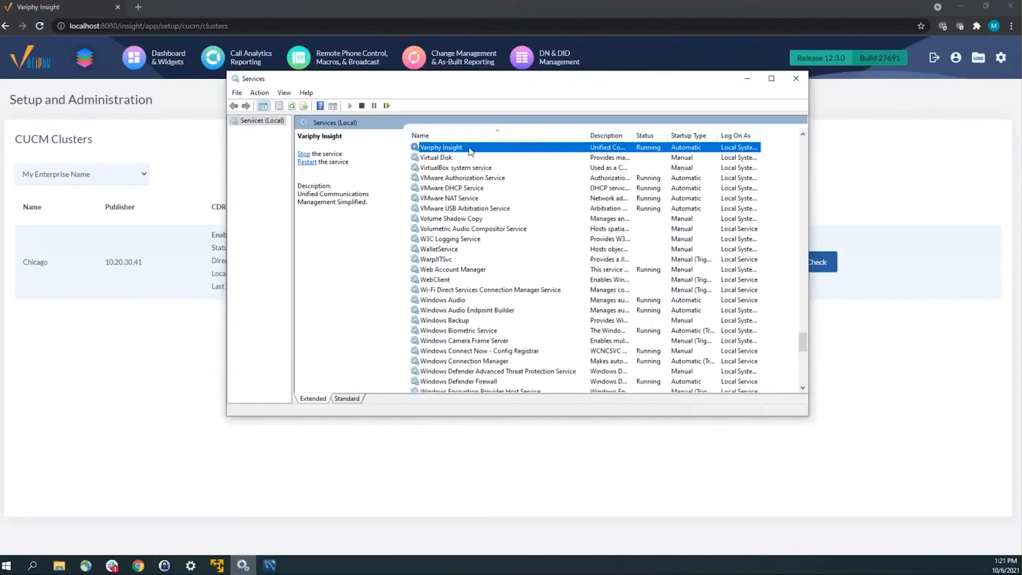
pyautogui.rightClick(470, 151)
pyautogui.click(503, 202)
pyautogui.click(49, 29)
pyautogui.click(40, 25)
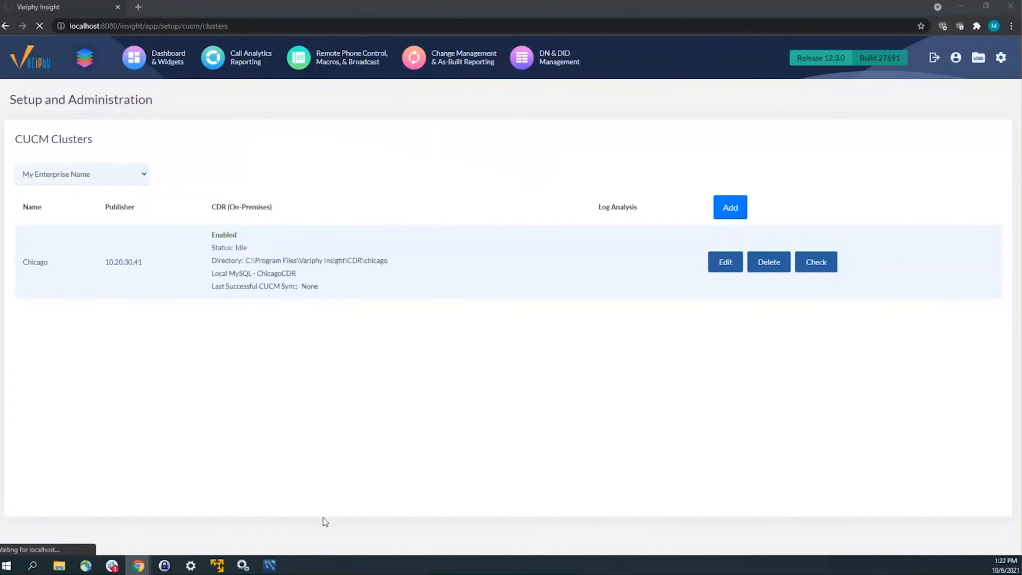
# Step: Return to the Variphy Insight browser window and close it
pyautogui.click(243, 565)
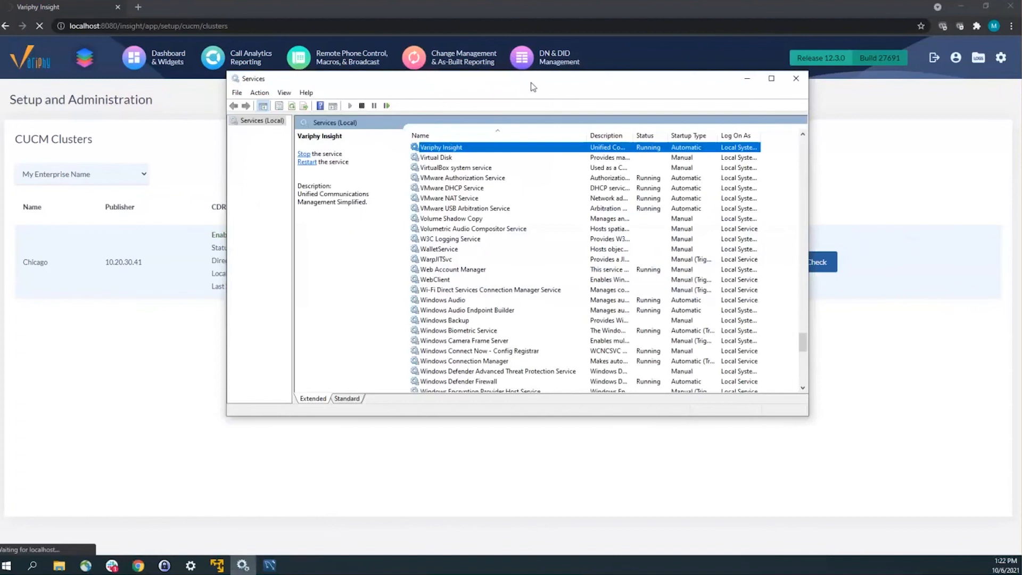
pyautogui.click(128, 12)
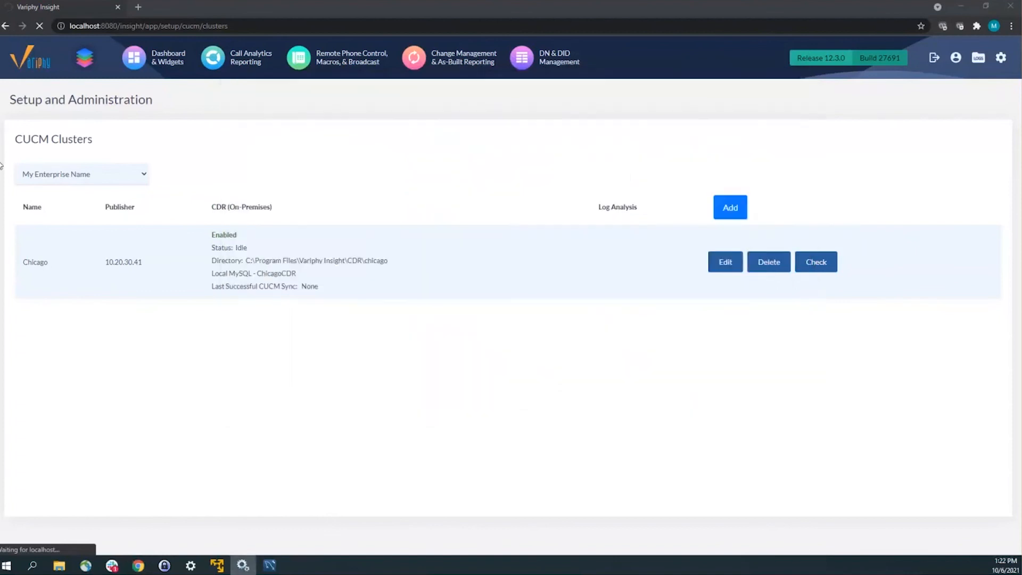
pyautogui.click(120, 8)
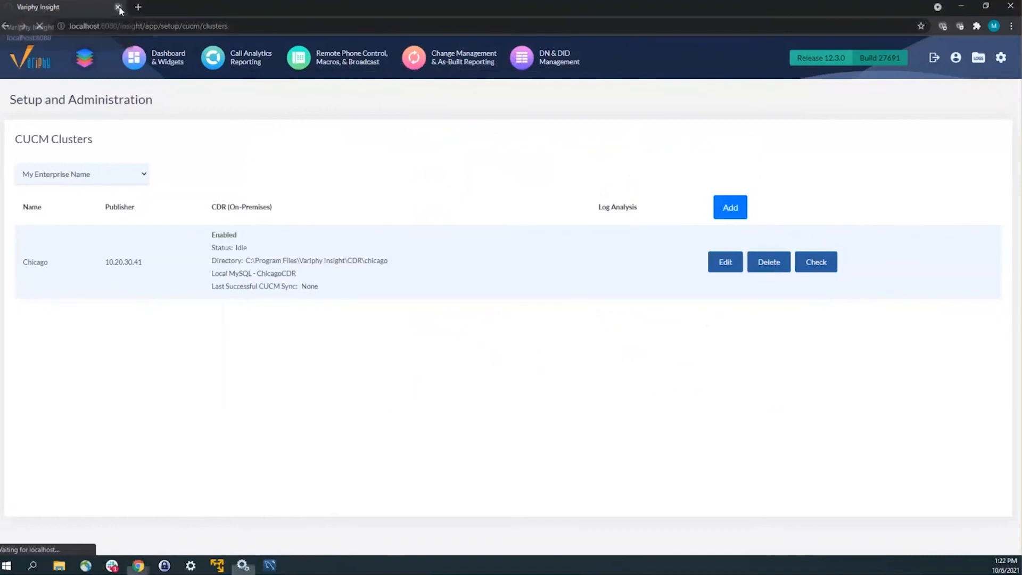
pyautogui.click(120, 8)
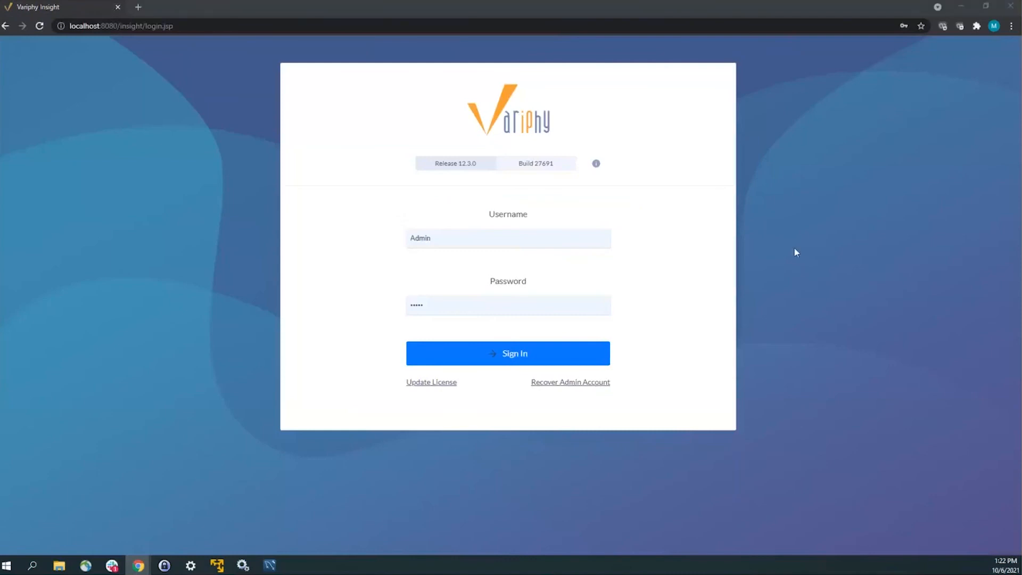
# Step: Sign back in and confirm the CUCM cluster's CDR is Enabled, stored in ChicagoCDR
pyautogui.click(498, 360)
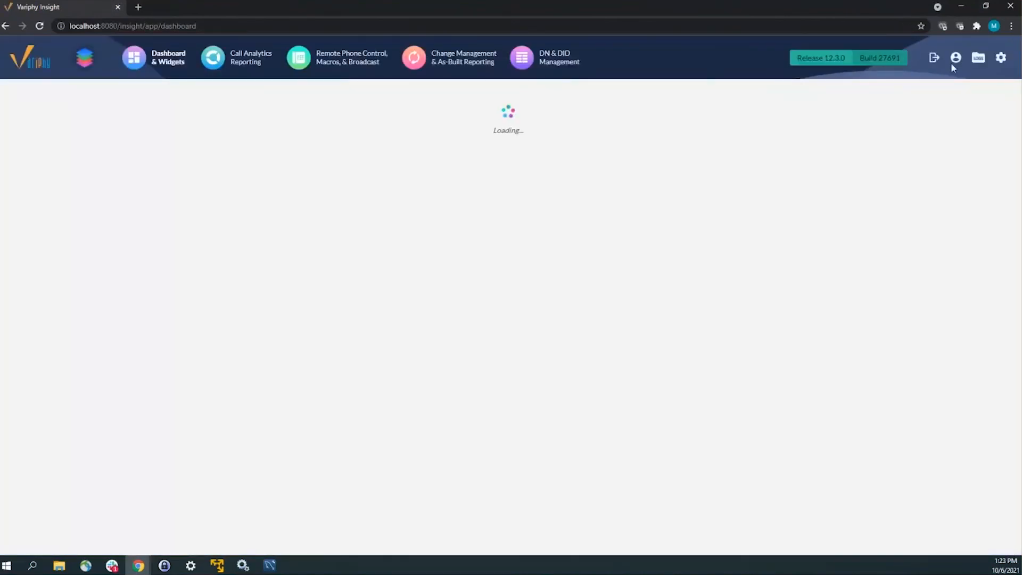
pyautogui.moveTo(997, 63)
pyautogui.click(970, 109)
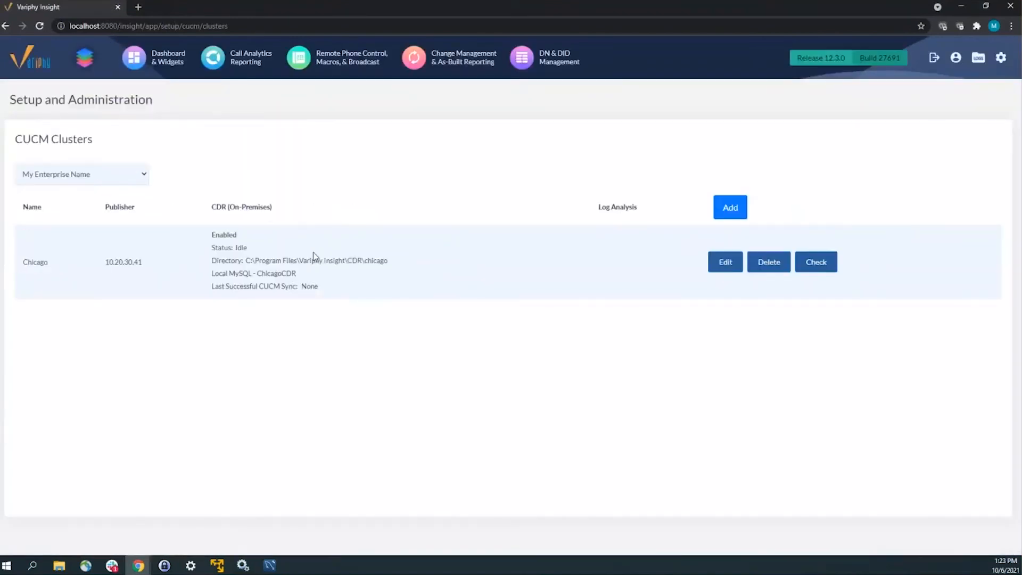
pyautogui.moveTo(211, 235); pyautogui.dragTo(411, 261)
pyautogui.doubleClick(304, 273)
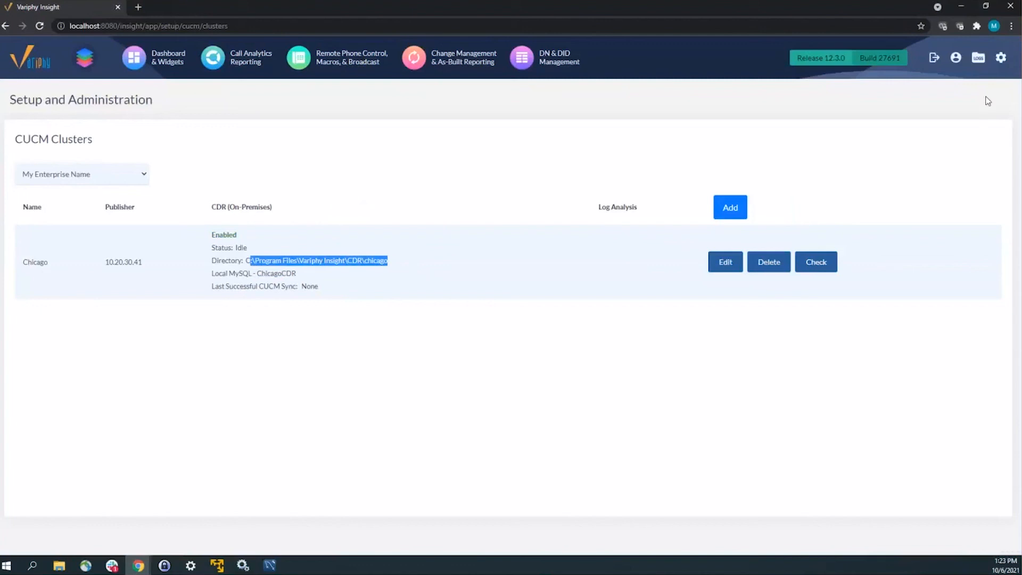
# Step: Select cdr-processing.log on the Logs page and view its contents
pyautogui.click(979, 58)
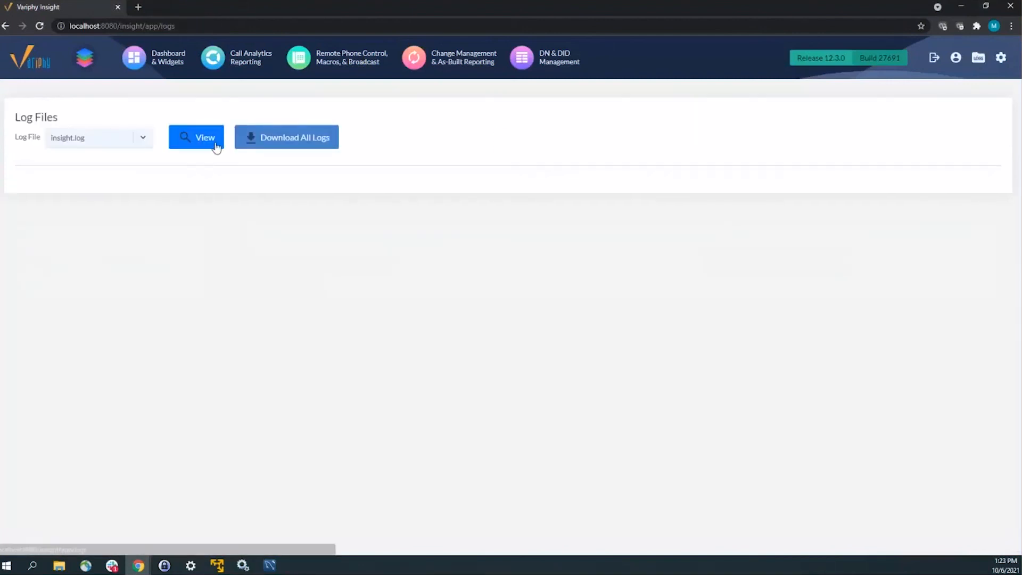
pyautogui.click(114, 139)
pyautogui.scroll(10, 91, 231)
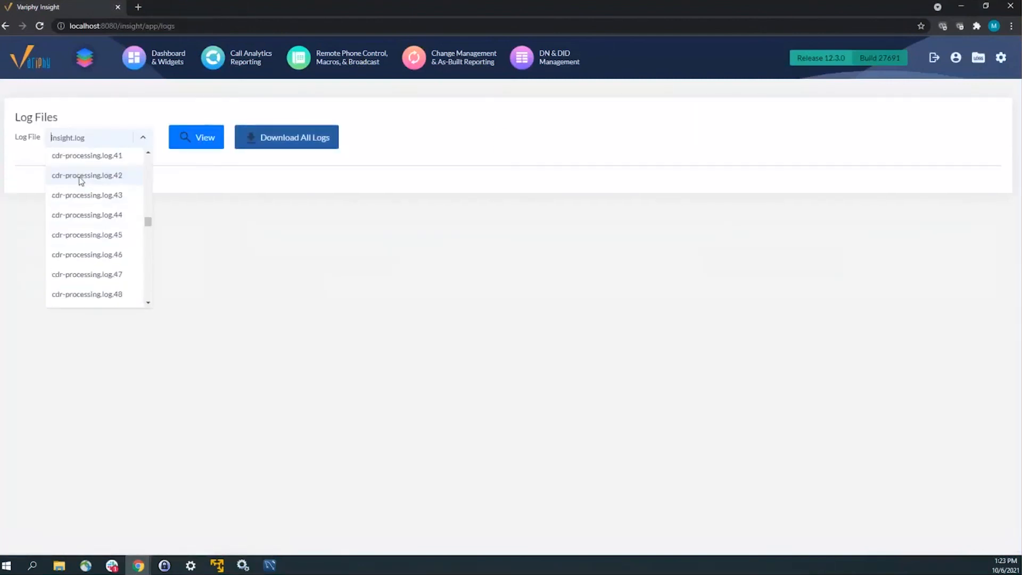
pyautogui.scroll(10, 85, 200)
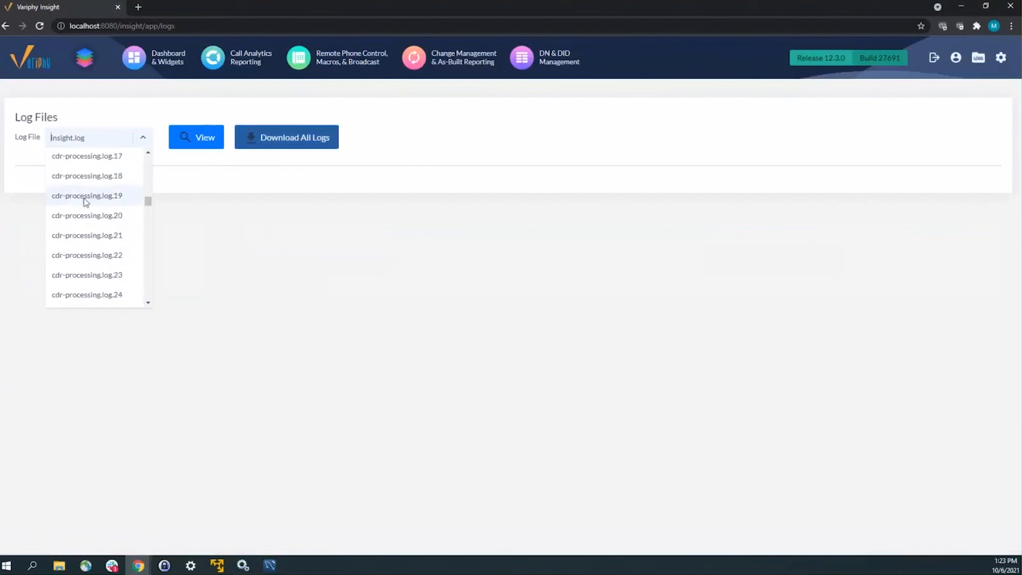
pyautogui.click(87, 247)
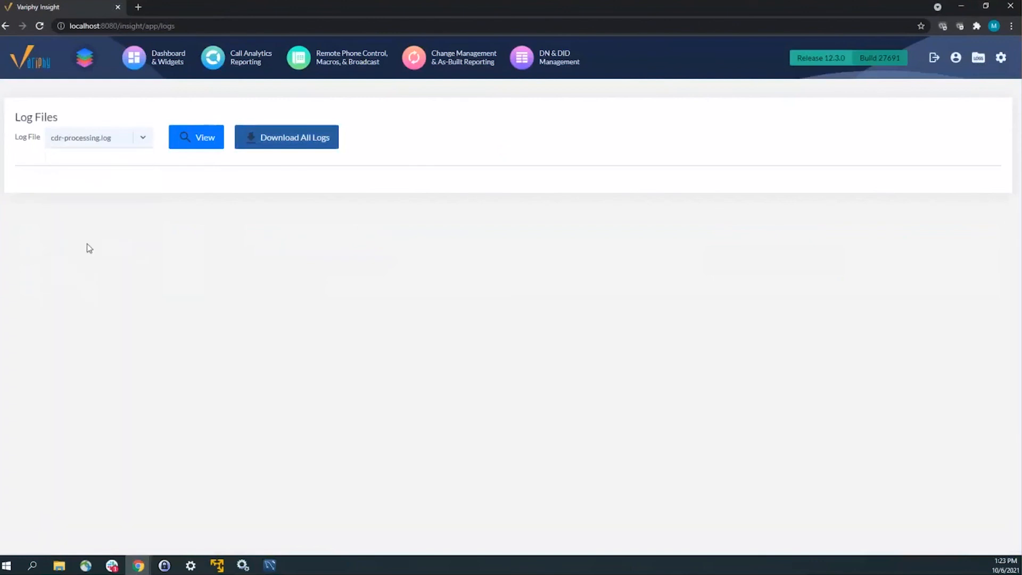
pyautogui.click(211, 140)
pyautogui.click(183, 144)
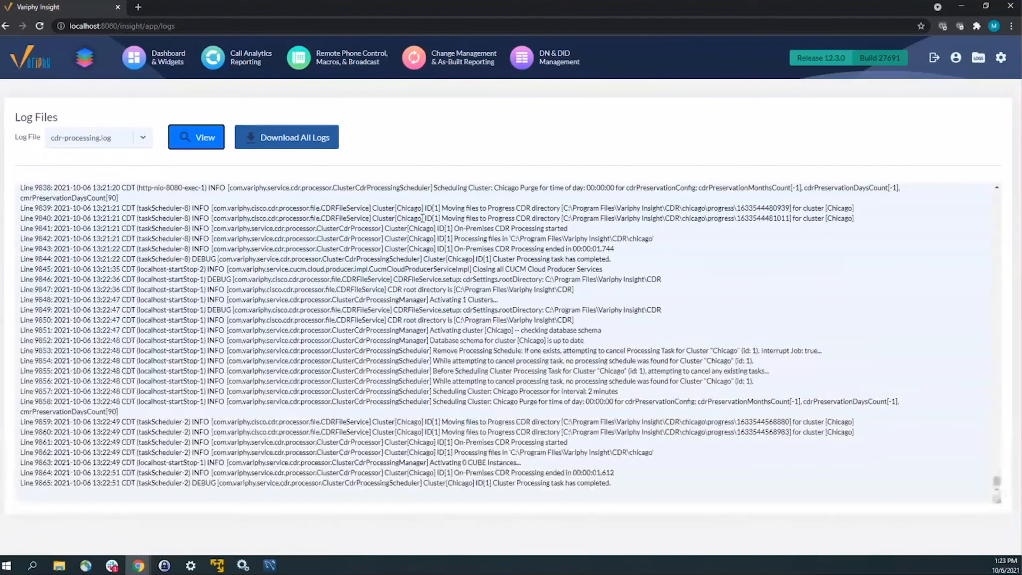
# Step: Highlight the CDR processing ended entry, then bring up the installed MySQL apps list
pyautogui.moveTo(435, 376); pyautogui.dragTo(566, 473)
pyautogui.click(524, 466)
pyautogui.click(445, 352)
pyautogui.click(243, 566)
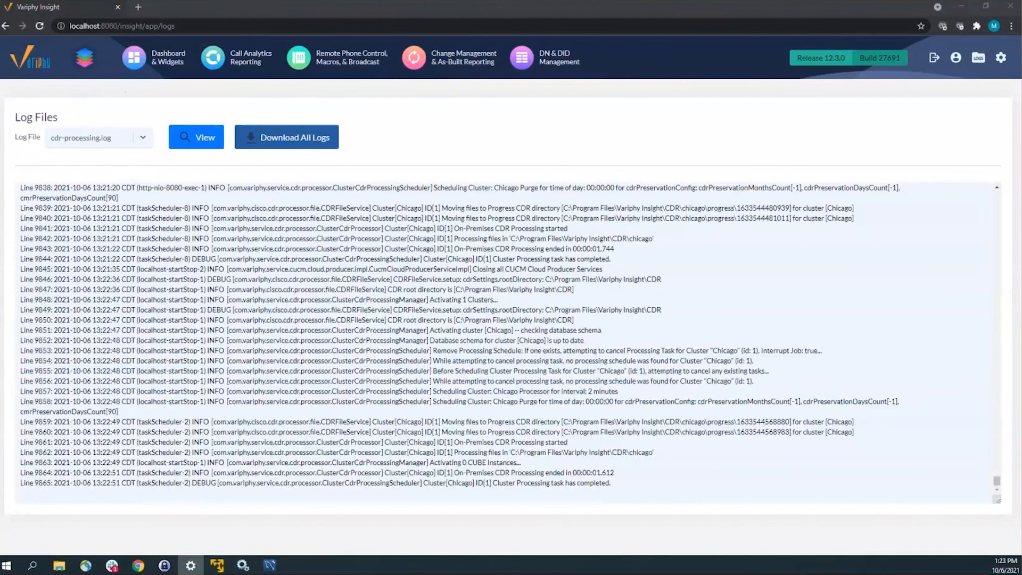
pyautogui.hotkey('alt', 'Tab')
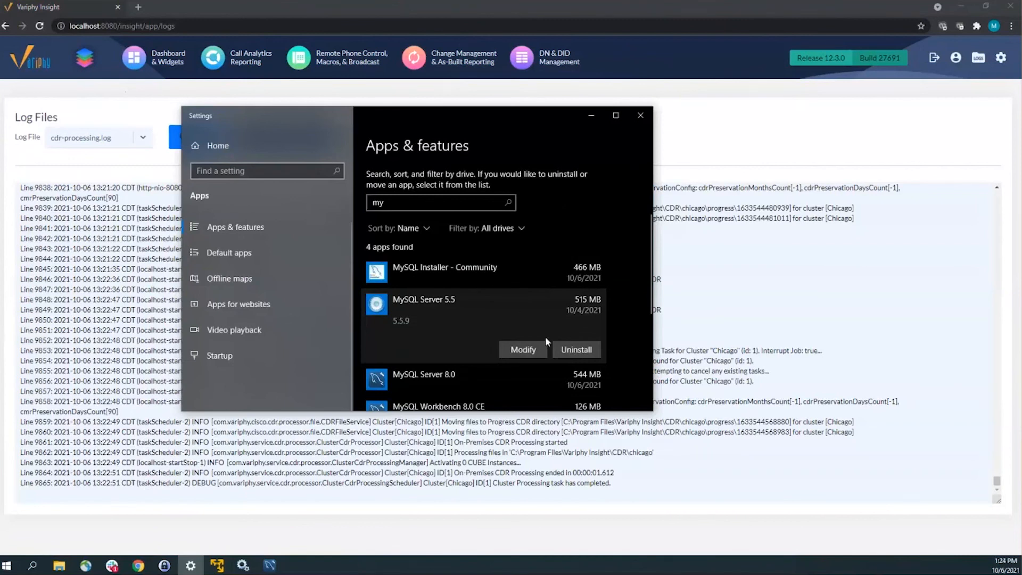
# Step: Uninstall MySQL Server 5.5, acknowledge the close-applications warning, and minimize Settings
pyautogui.click(577, 349)
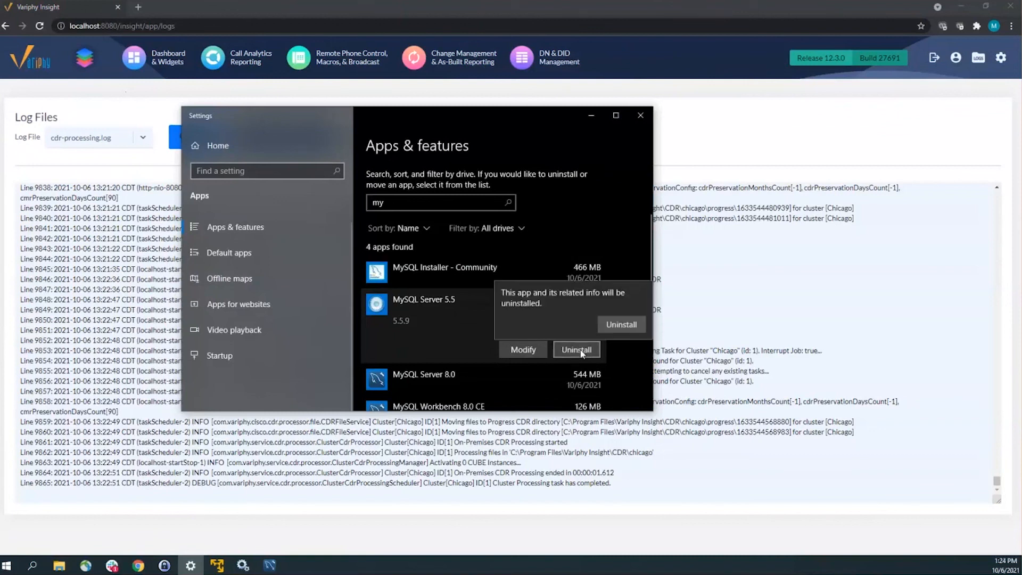
pyautogui.click(617, 324)
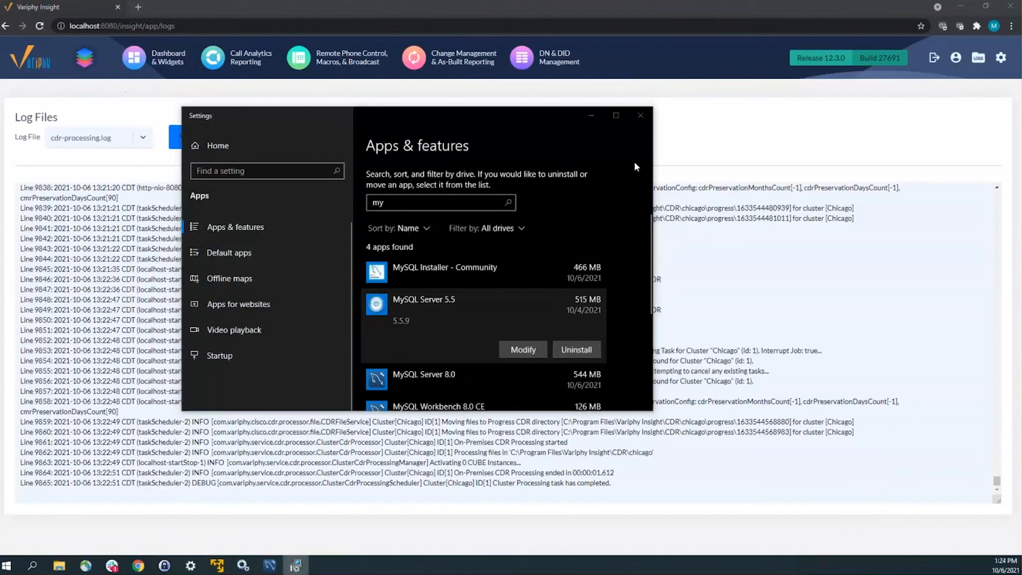
pyautogui.click(679, 276)
pyautogui.click(525, 115)
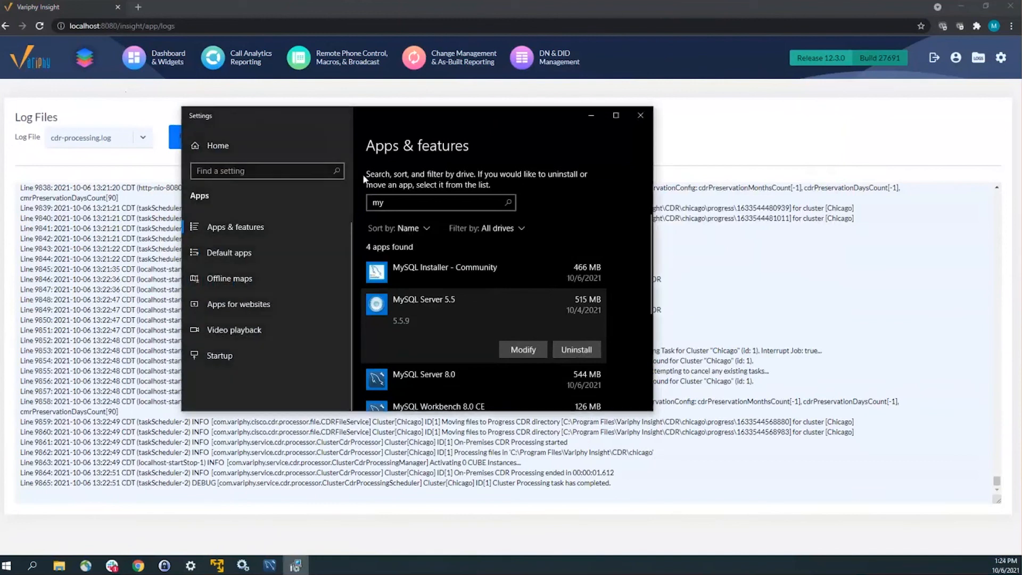
pyautogui.click(191, 566)
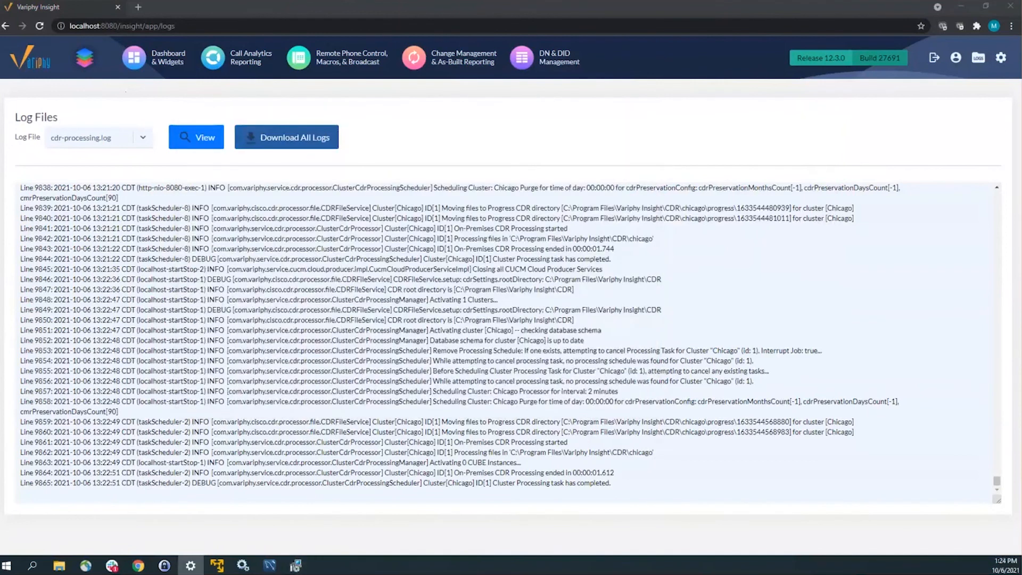